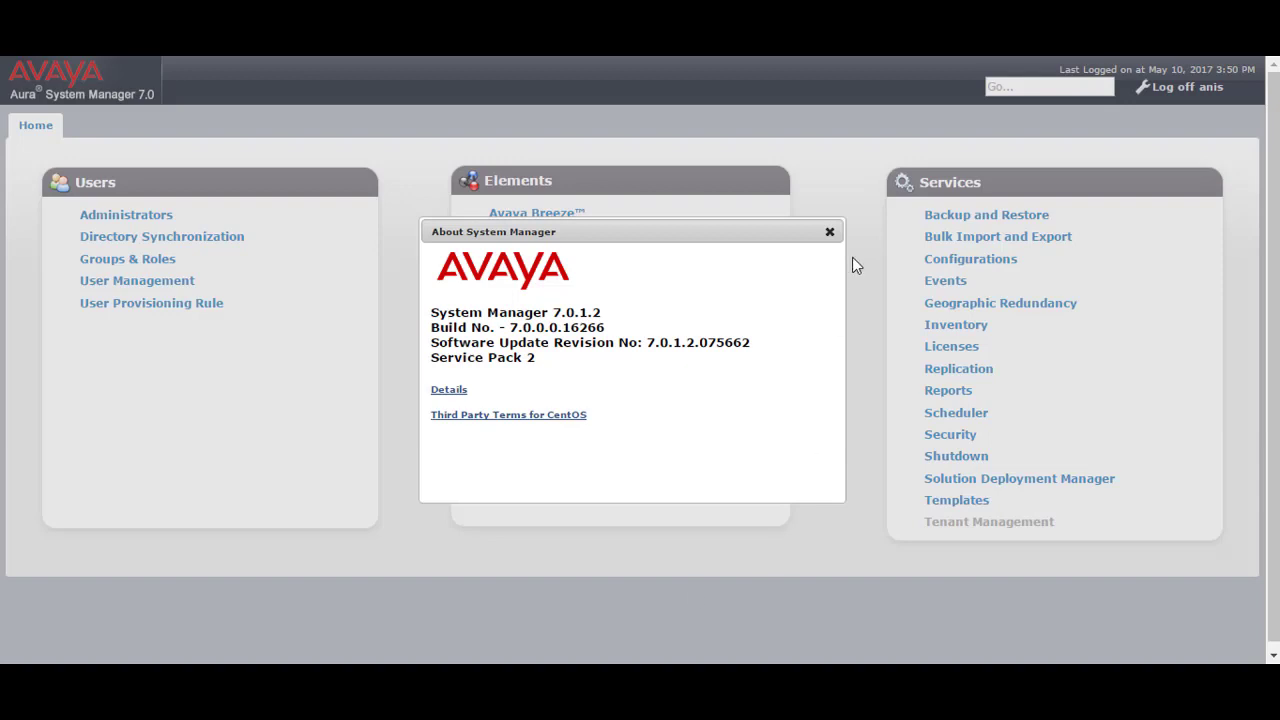
- Close the About System Manager box to reveal the home page showing version 7.0.1.2 Service Pack 2
{"action": "left_click", "coordinate": [835, 239]}
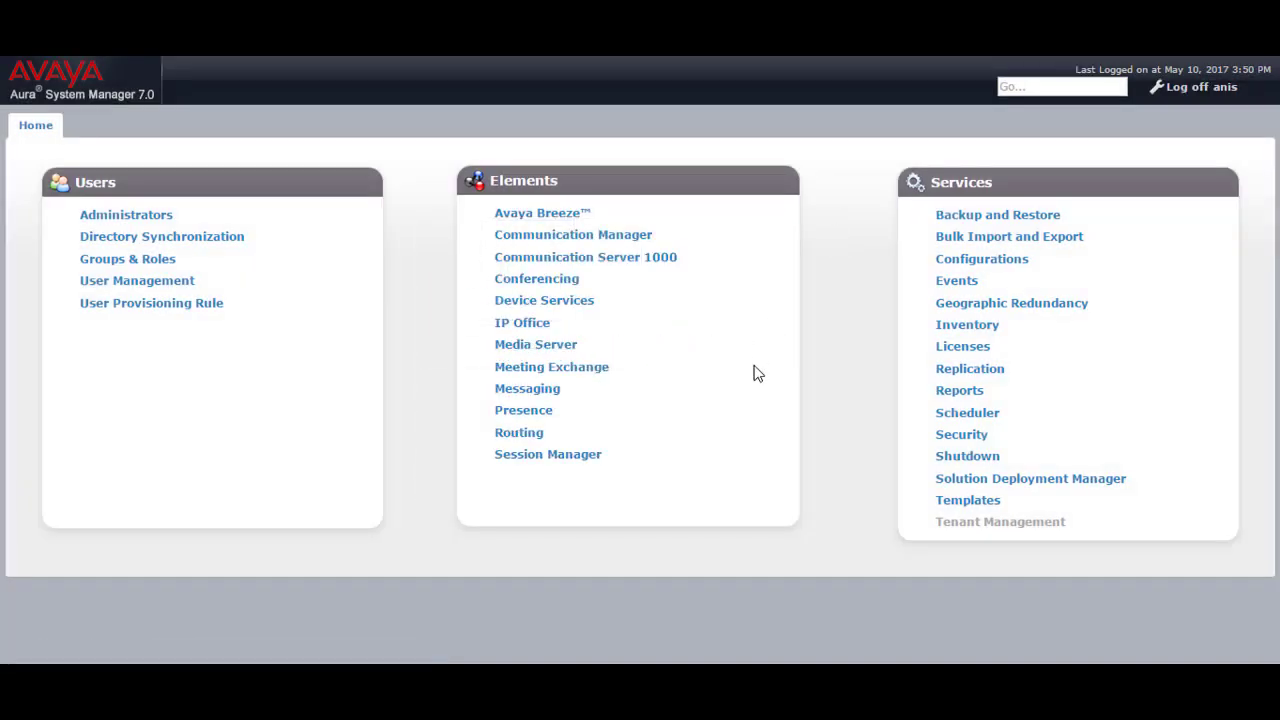
- Open Breeze Test under Routing > SIP Entities and commit it, bringing the list to 11 entities
{"action": "left_click", "coordinate": [531, 441]}
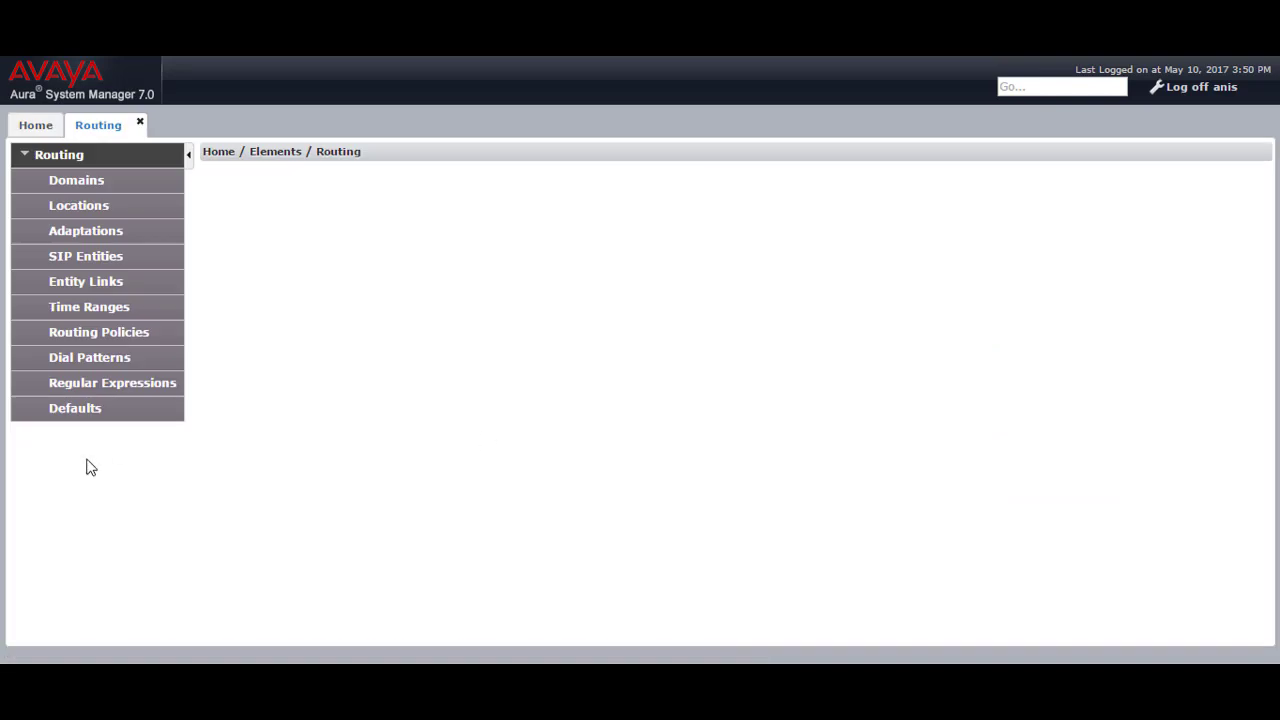
{"action": "left_click", "coordinate": [114, 266]}
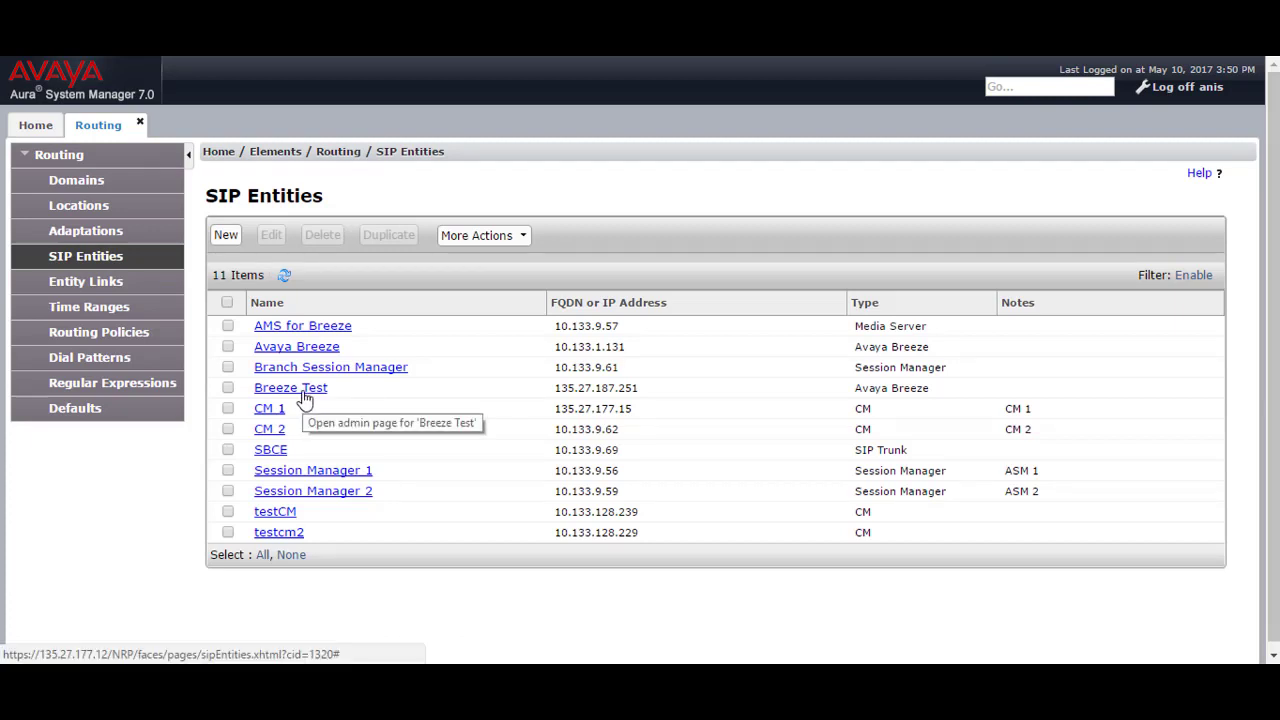
{"action": "left_click", "coordinate": [303, 394]}
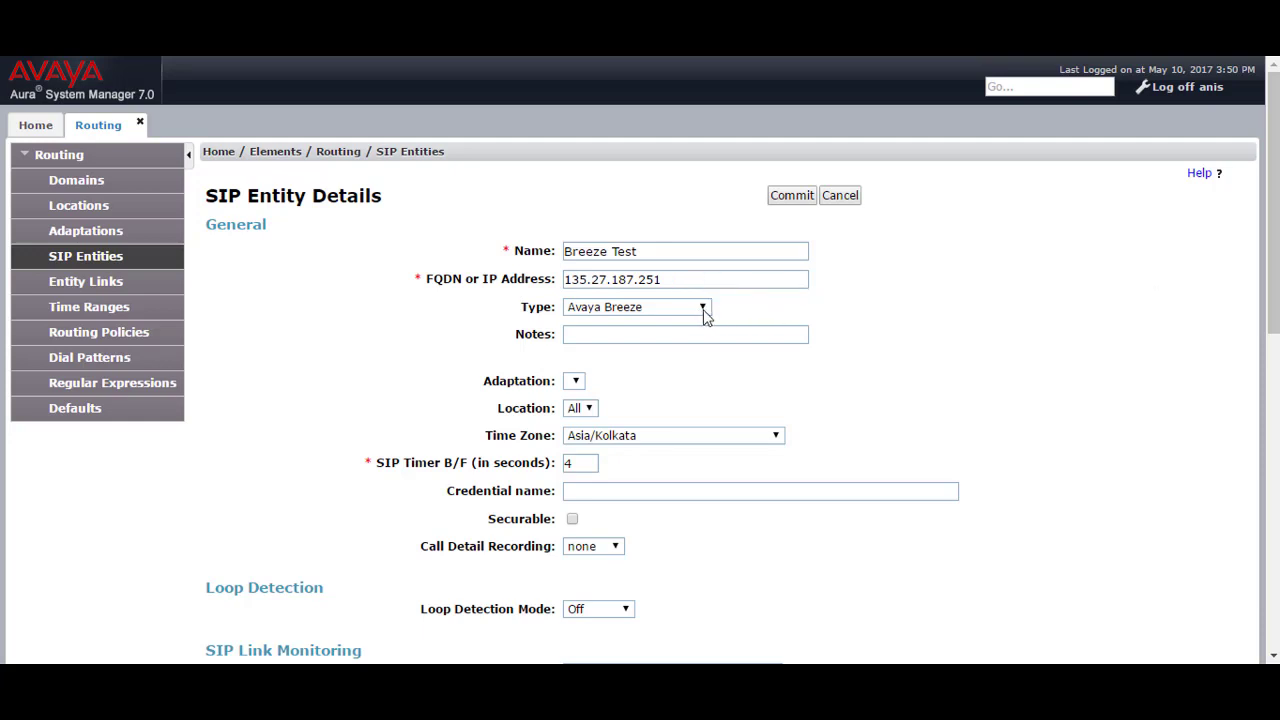
{"action": "left_click_drag", "start_coordinate": [1276, 252], "coordinate": [1277, 302]}
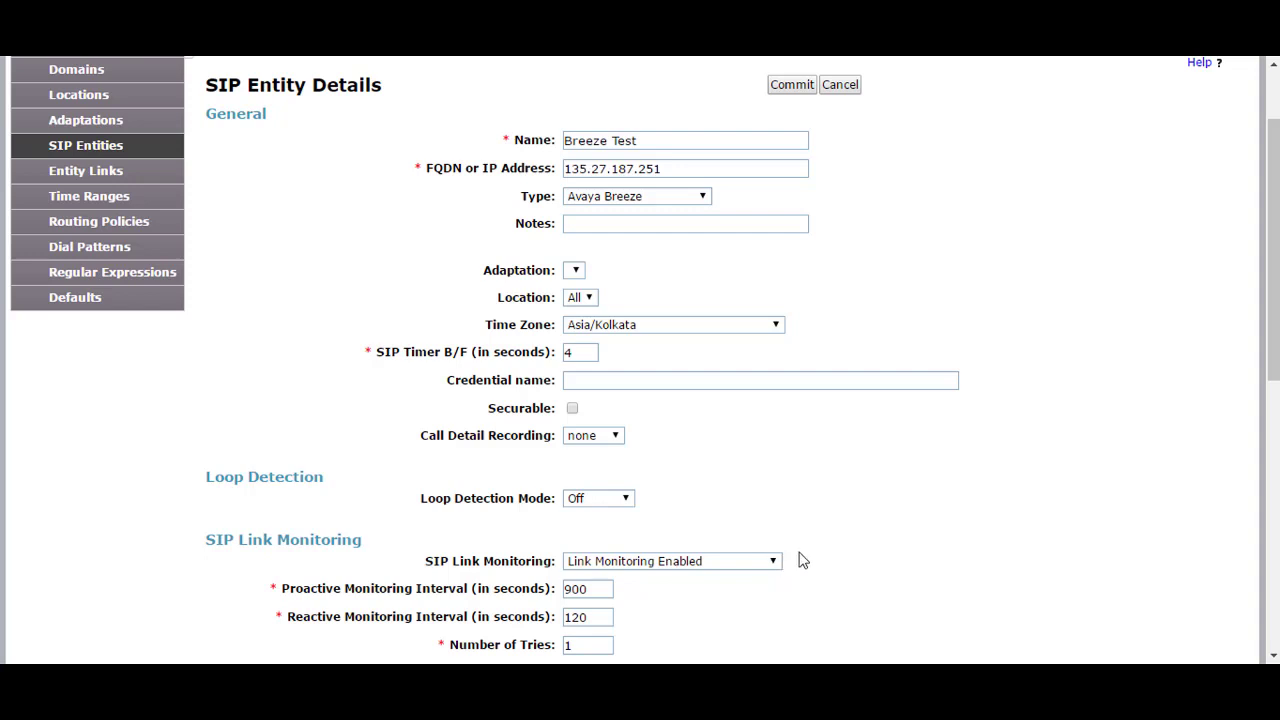
{"action": "left_click", "coordinate": [795, 86]}
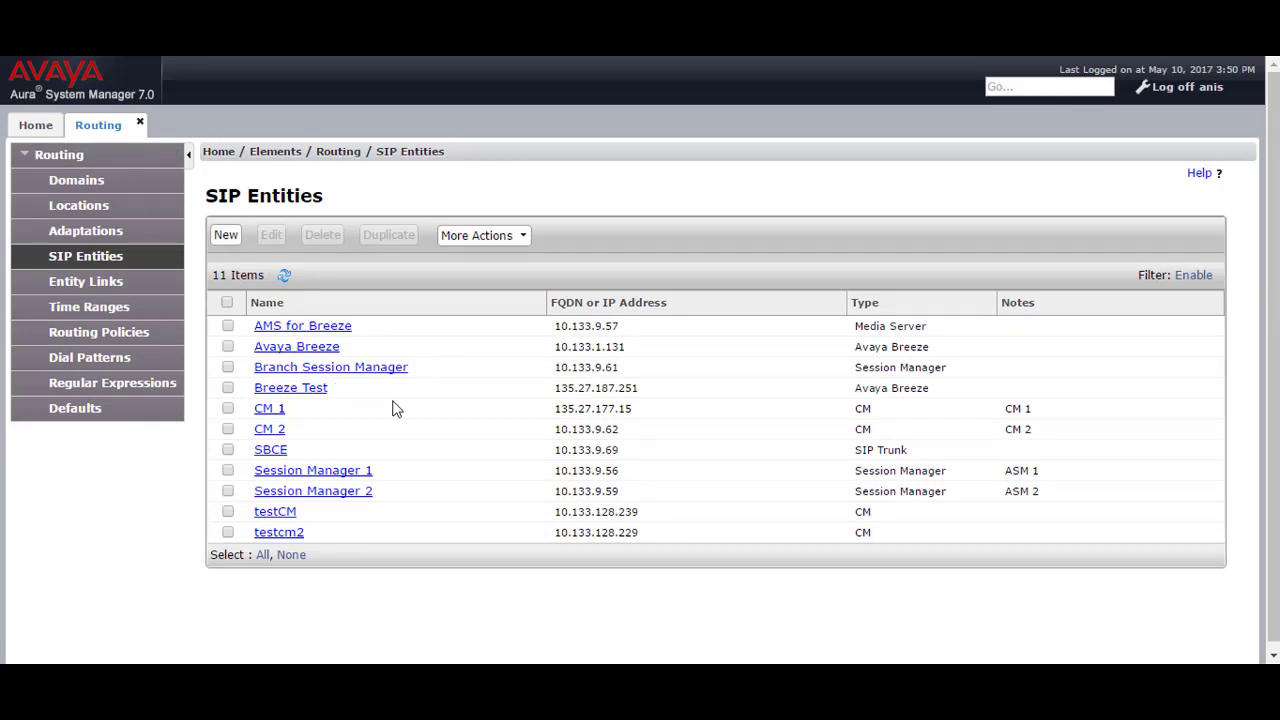
- Open the Breeze Test instance for editing in Avaya Breeze Server Administration
{"action": "left_click", "coordinate": [37, 129]}
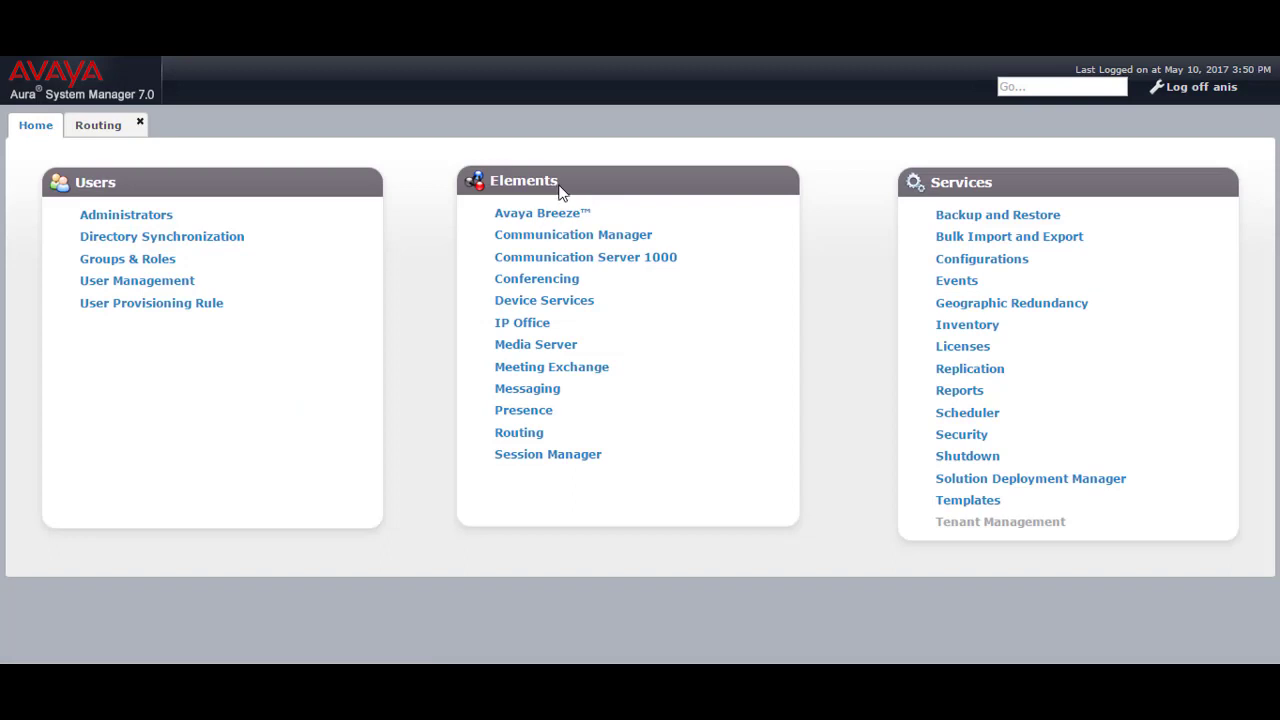
{"action": "left_click", "coordinate": [545, 221]}
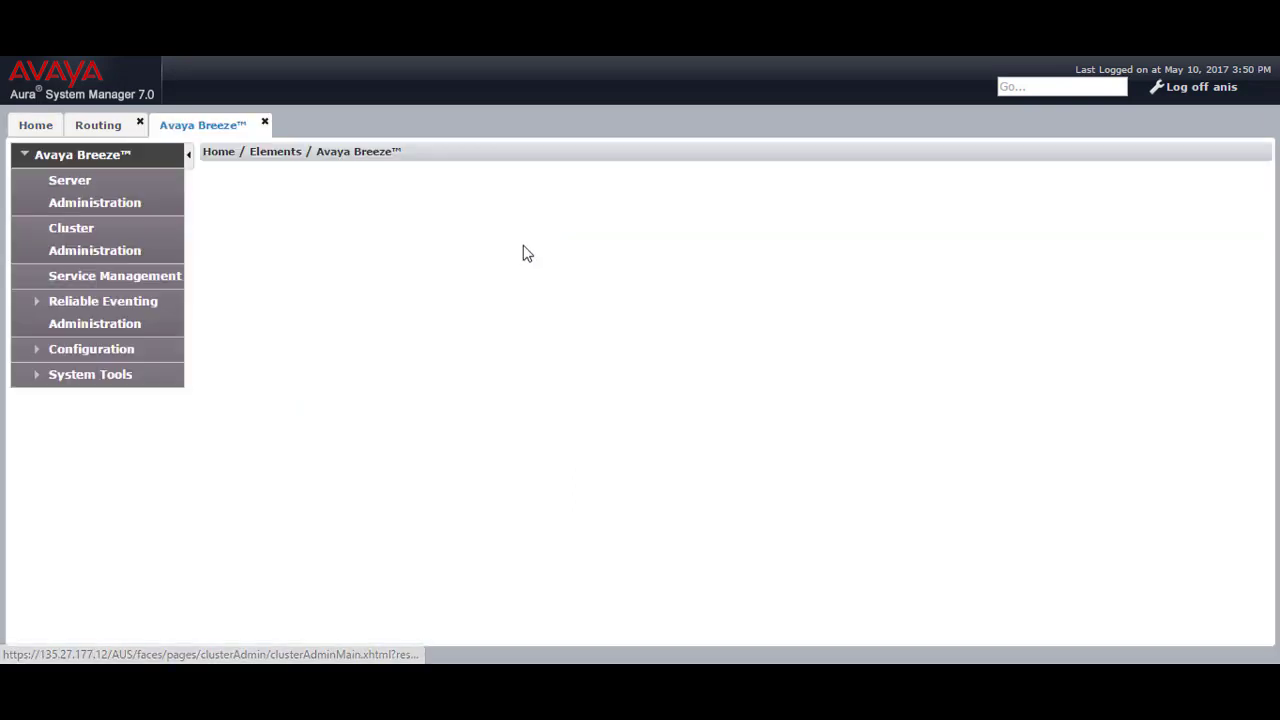
{"action": "left_click", "coordinate": [90, 202]}
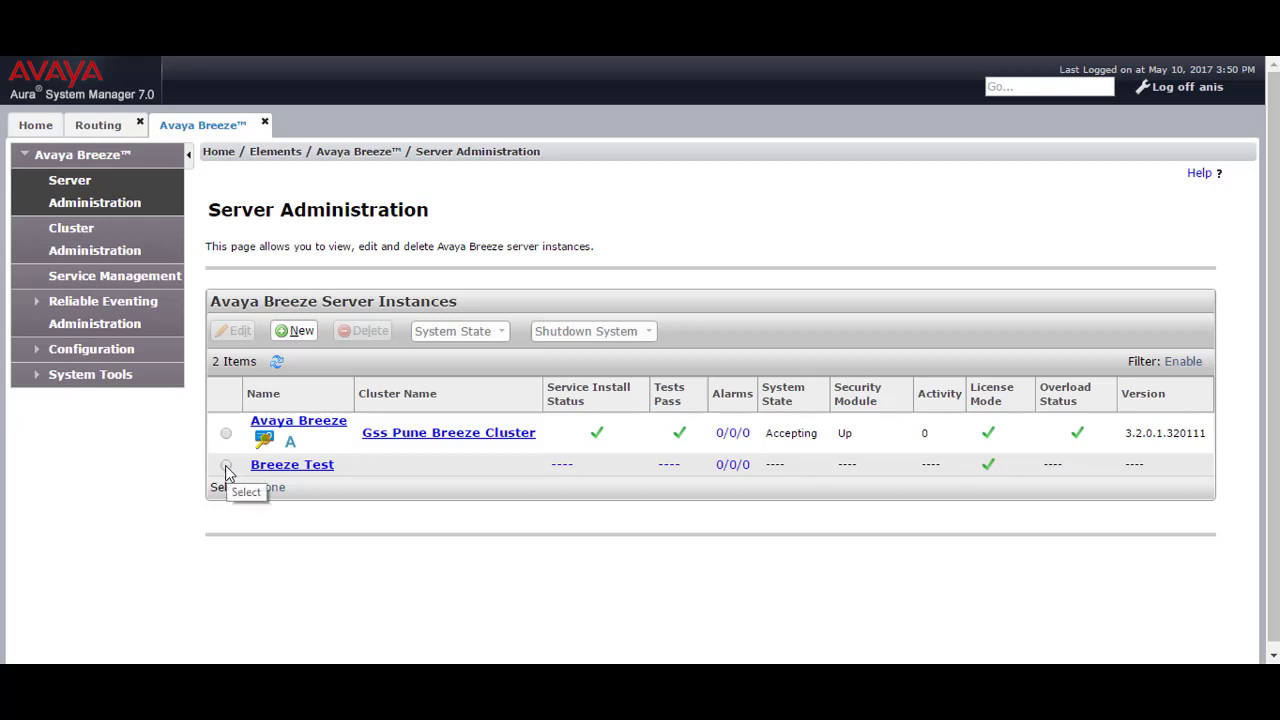
{"action": "left_click", "coordinate": [226, 466]}
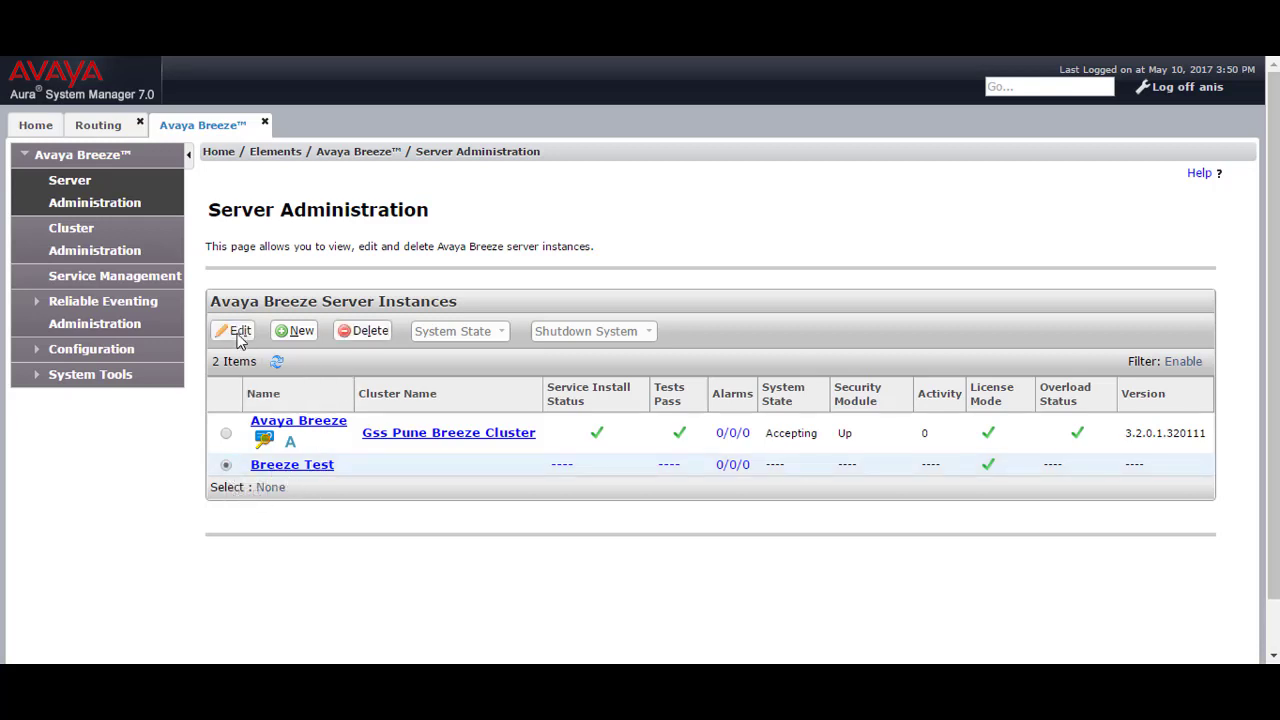
{"action": "left_click", "coordinate": [238, 338]}
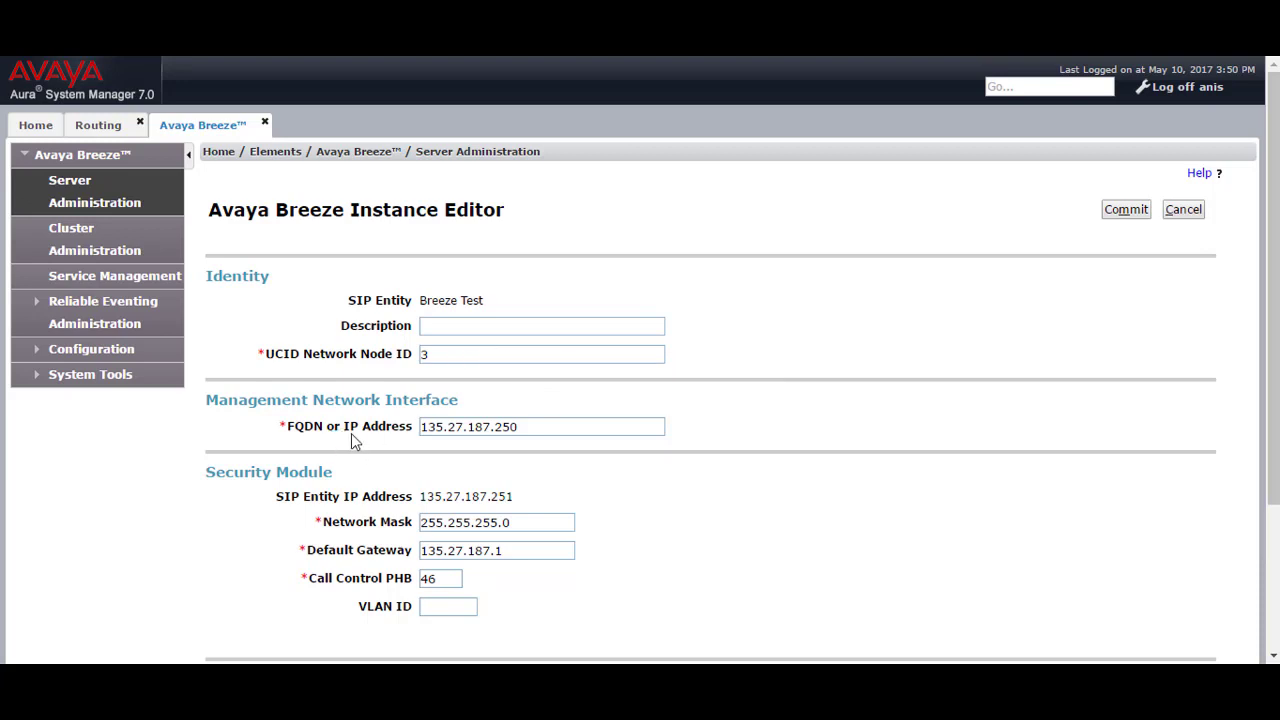
- Review the Network Mask and commit Breeze Test with management address 135.27.187.250
{"action": "mouse_move", "coordinate": [555, 428]}
{"action": "left_click", "coordinate": [537, 525]}
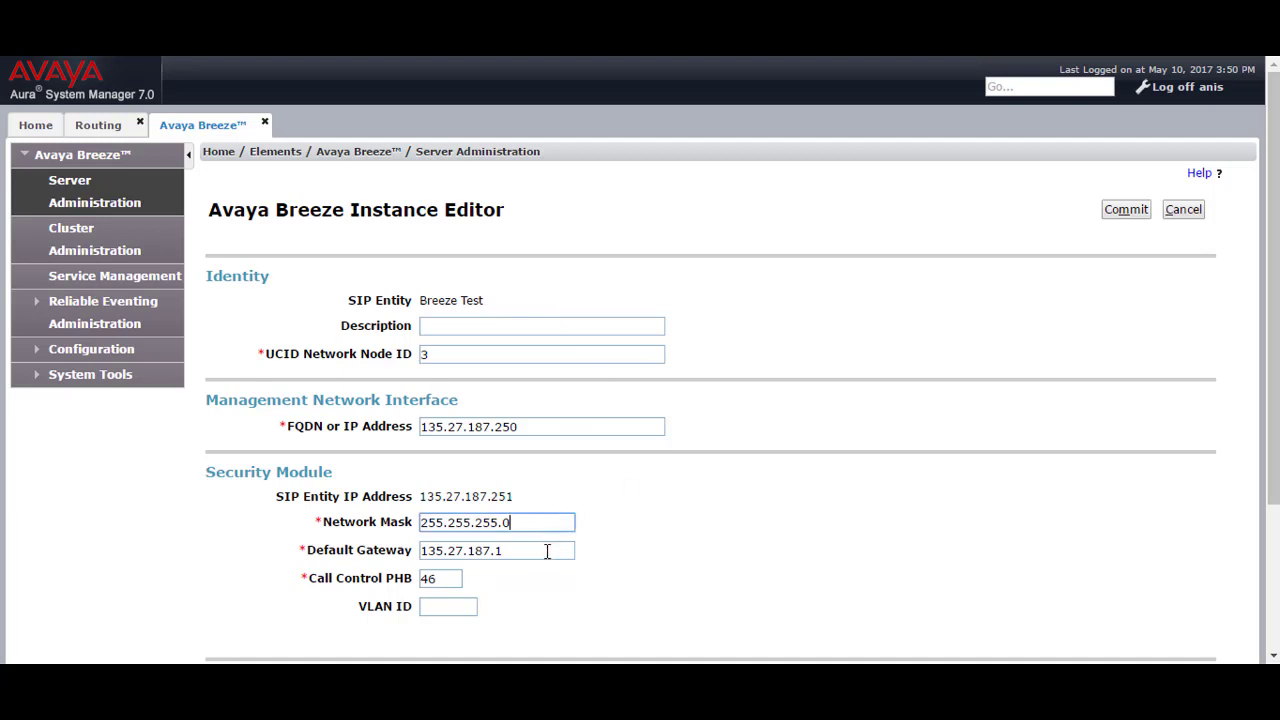
{"action": "left_click", "coordinate": [1120, 211]}
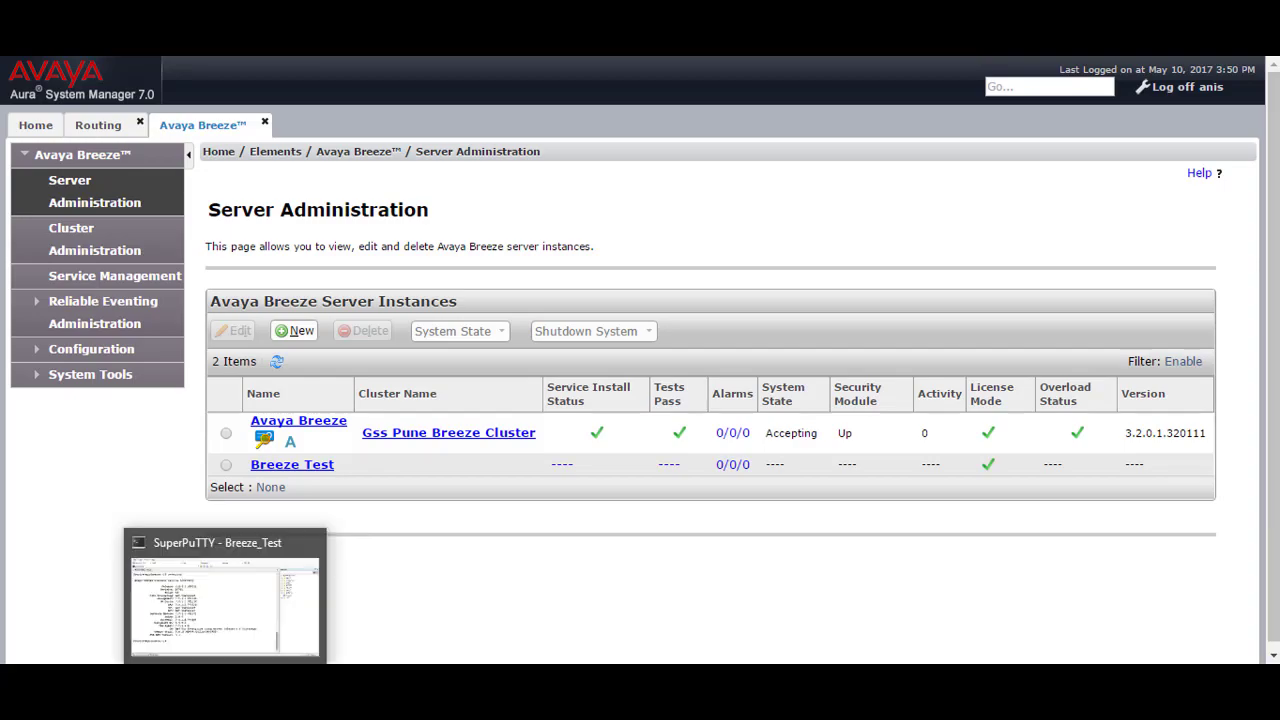
{"action": "left_click", "coordinate": [205, 600]}
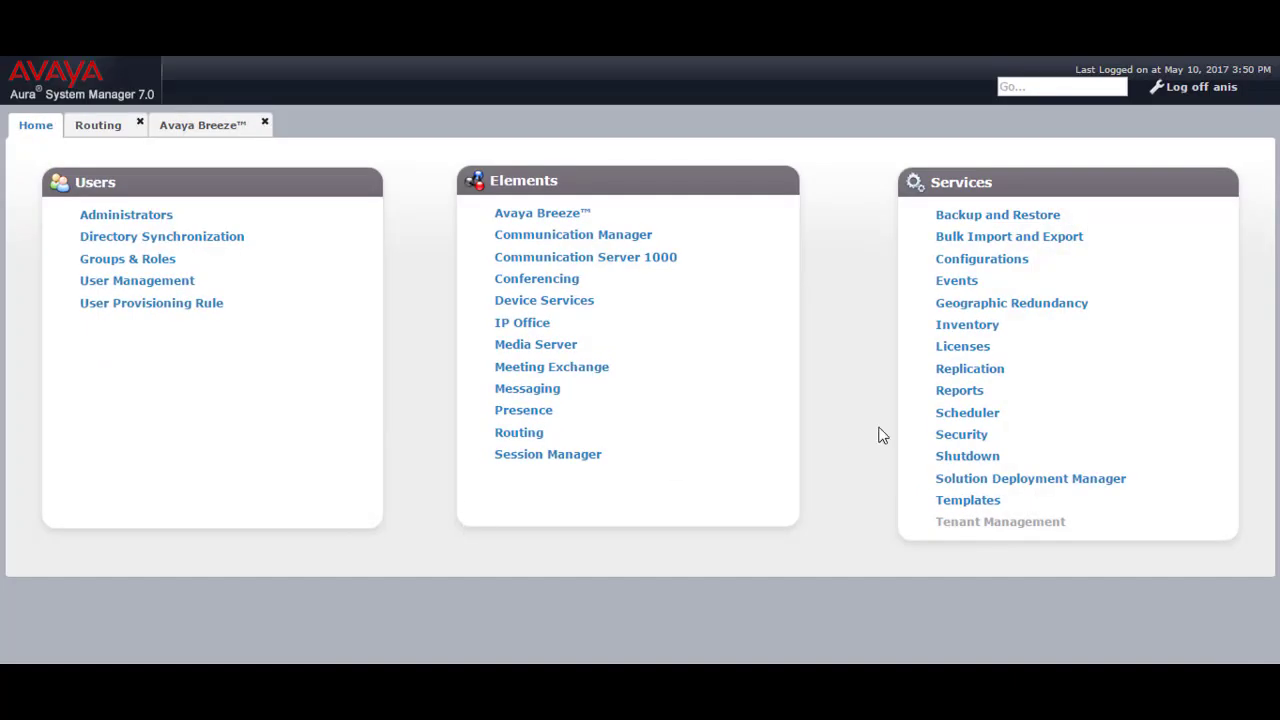
- Confirm on the Replication page that AvayaBreeze_3.2 and the other two replica groups are Synchronized
{"action": "left_click", "coordinate": [970, 369]}
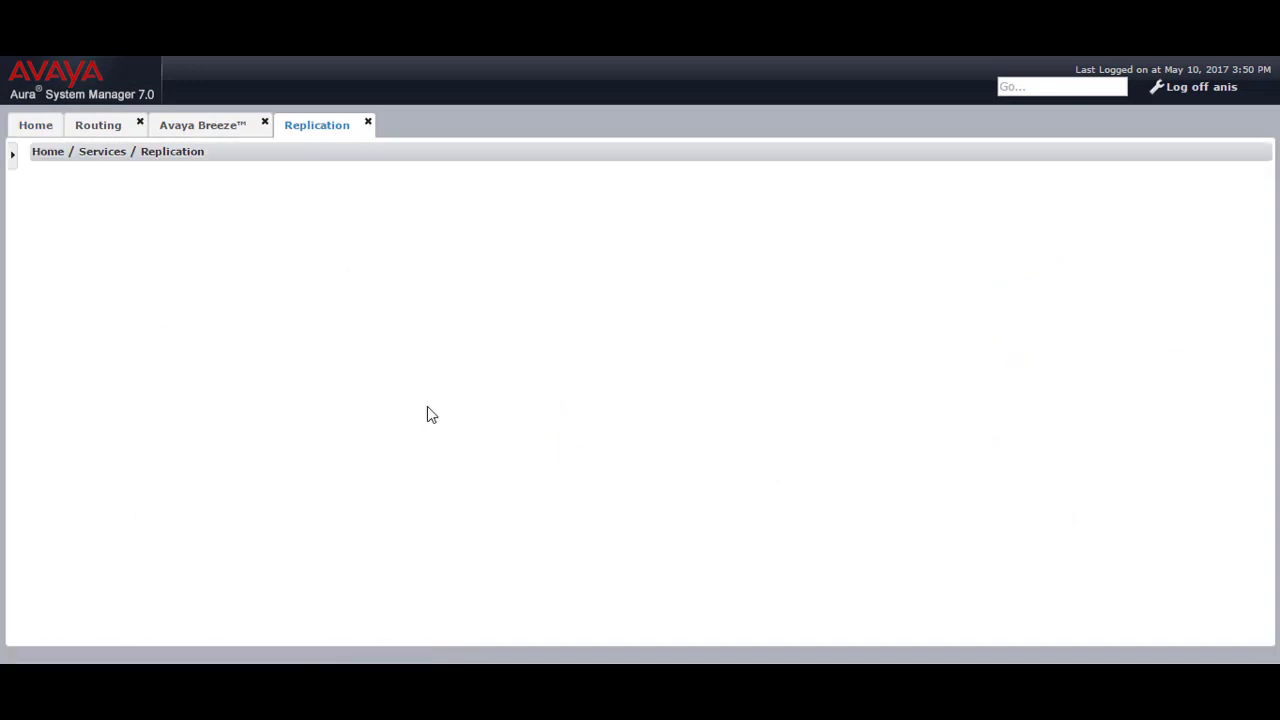
{"action": "left_click", "coordinate": [12, 154]}
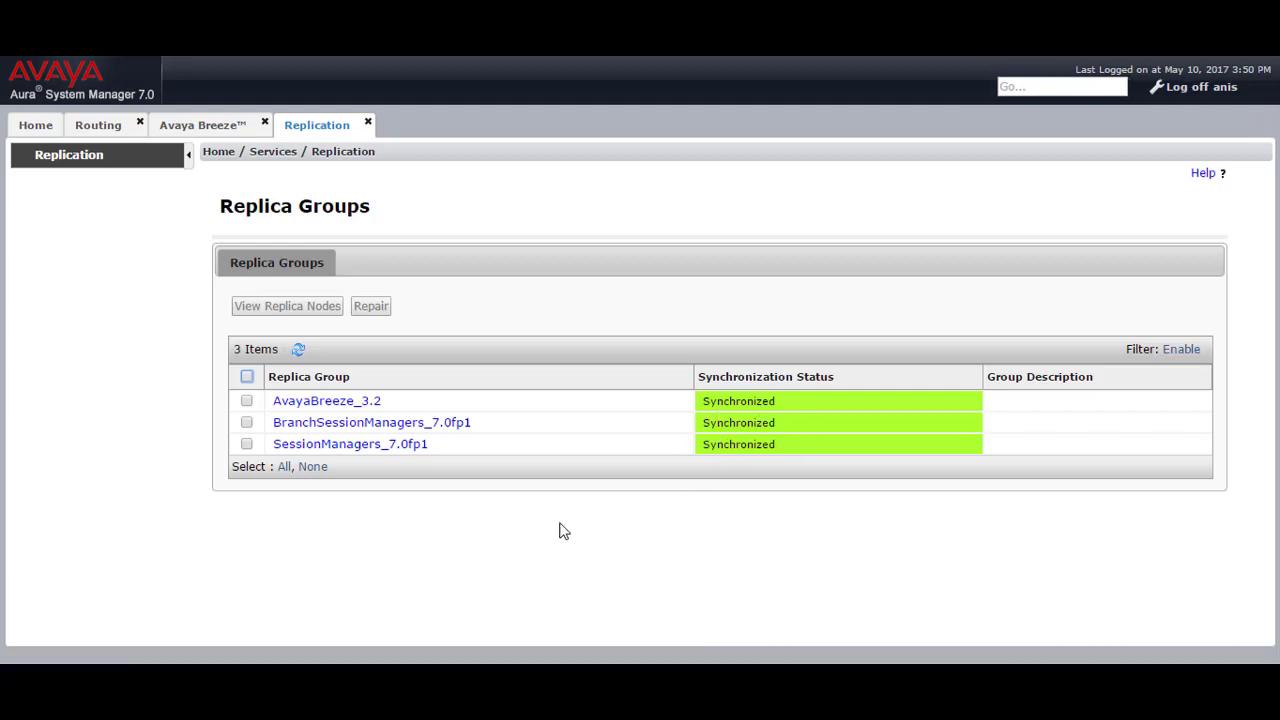
{"action": "left_click", "coordinate": [249, 662]}
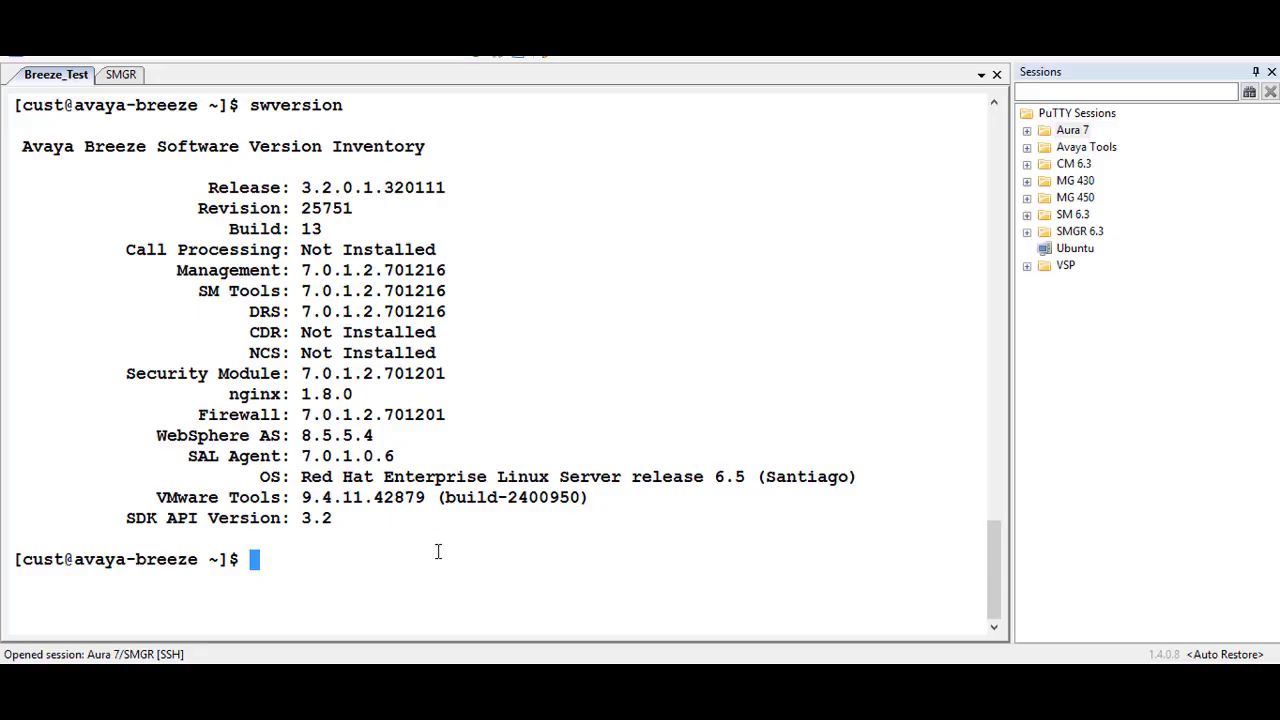
- Enter CEnetSetup at the Breeze Test shell prompt below the swversion output
{"action": "type", "text": "CEnetSetup"}
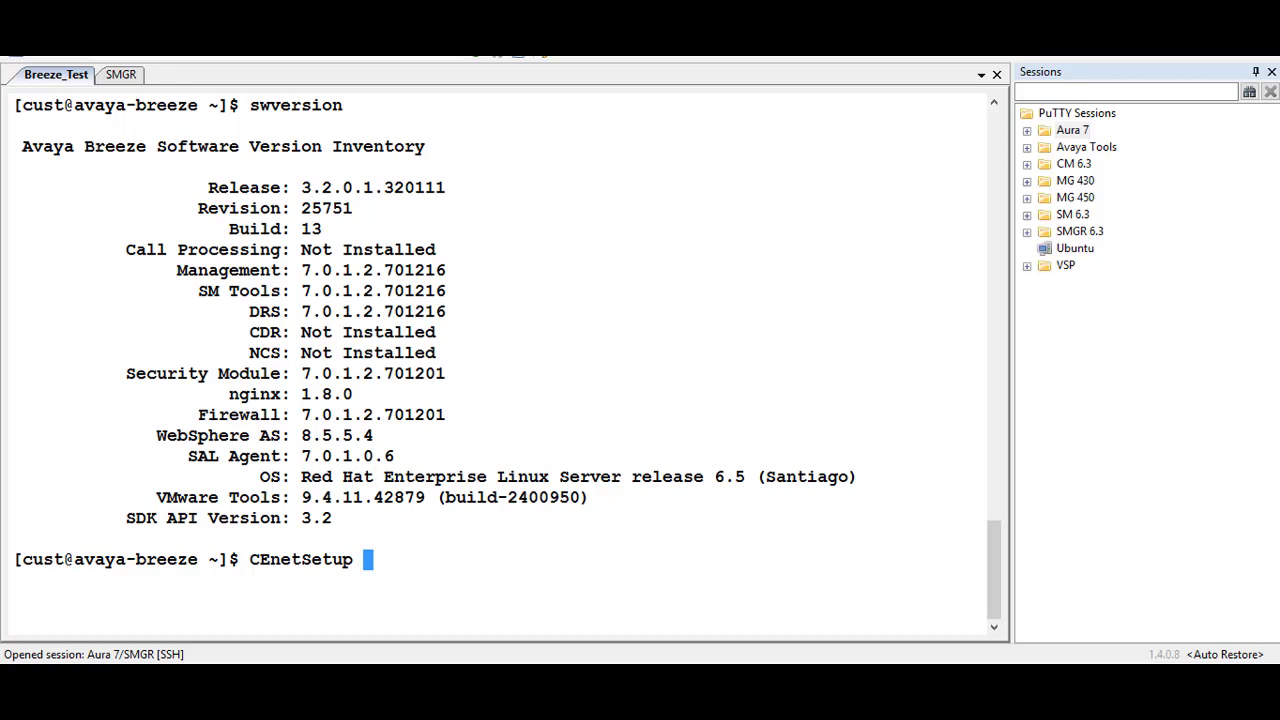
- Run CEnetSetup, keeping the default management network and primary DNS 135.27.168.74, no secondary DNS
{"action": "key", "text": "Return"}
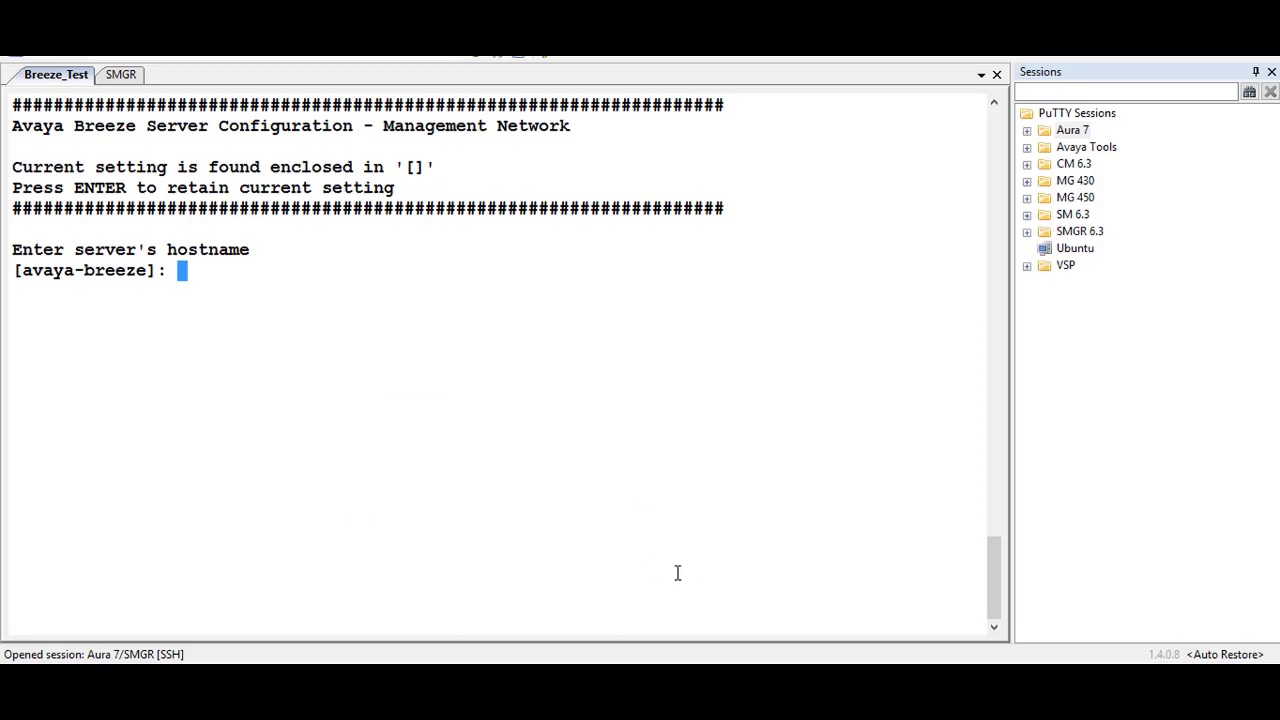
{"action": "key", "text": "Return"}
{"action": "key", "text": "Return"}
{"action": "key", "text": "Return"}
{"action": "key", "text": "Return"}
{"action": "key", "text": "Return"}
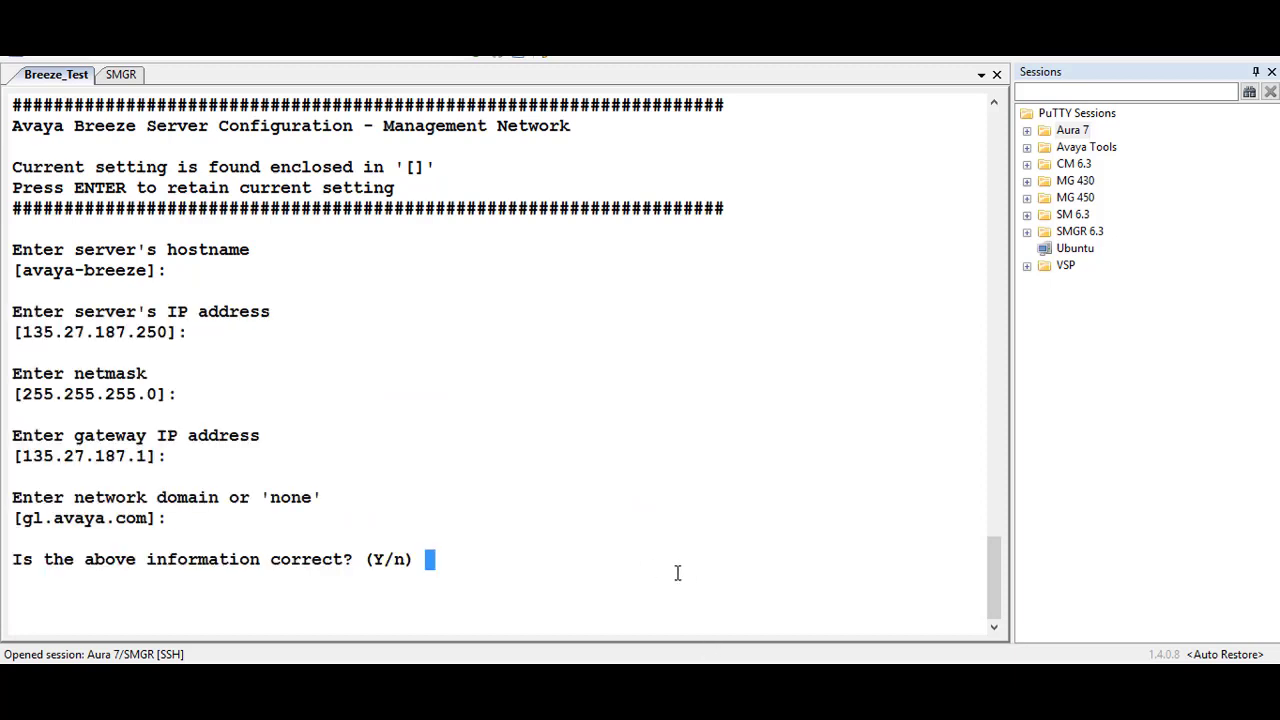
{"action": "type", "text": "Y"}
{"action": "key", "text": "Return"}
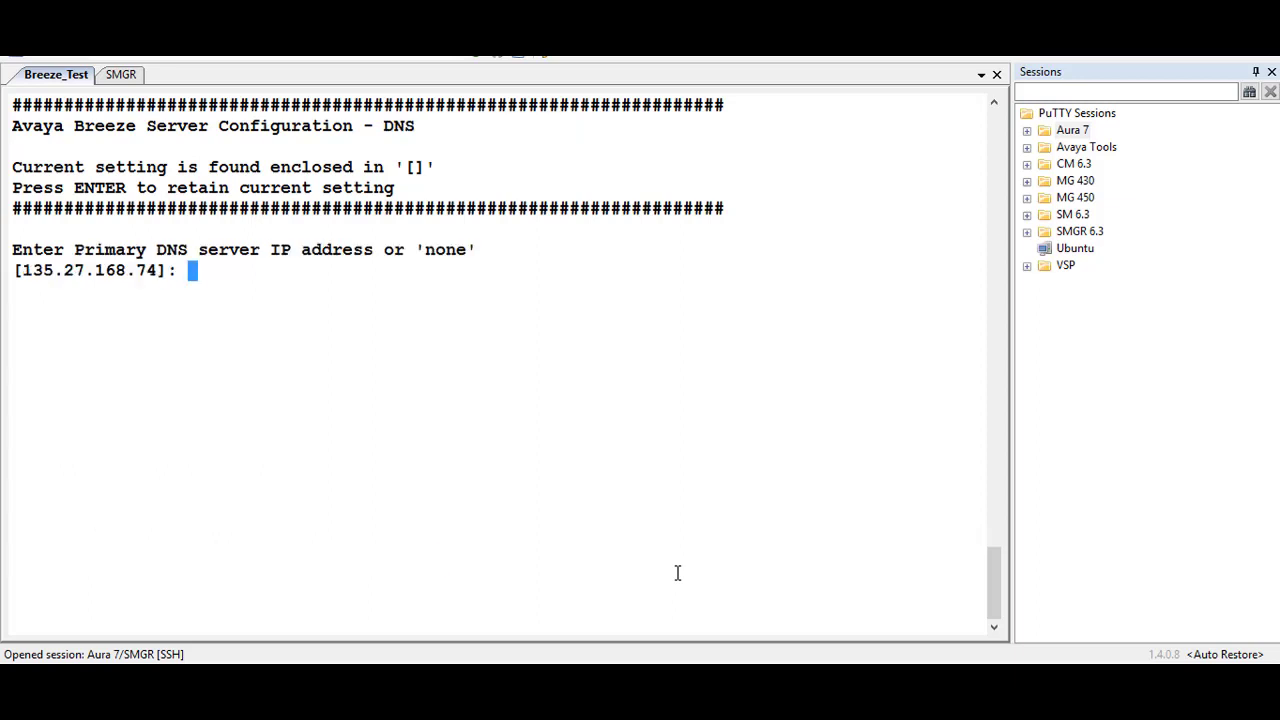
{"action": "key", "text": "Return"}
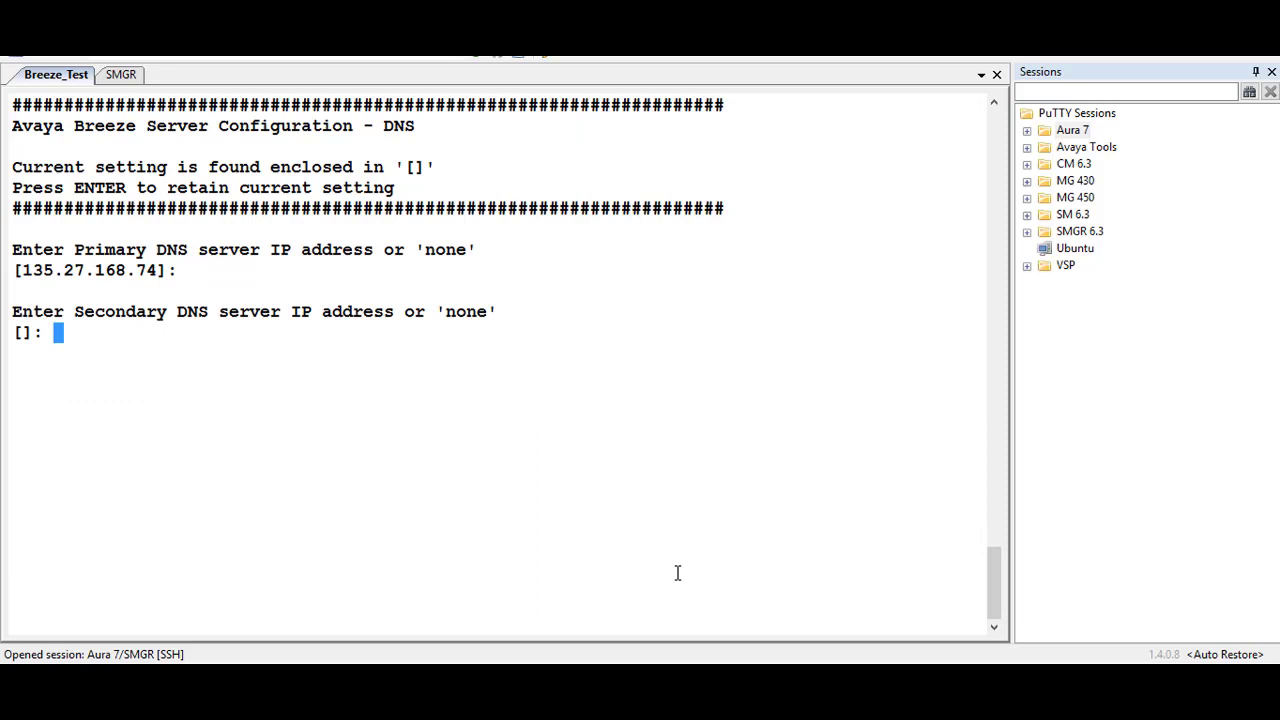
{"action": "key", "text": "Return"}
{"action": "key", "text": "Return"}
- Decline an HTTP proxy, keep Asia/Kolkata timezone, and set System Manager IP 135.27.177.12
{"action": "type", "text": "n"}
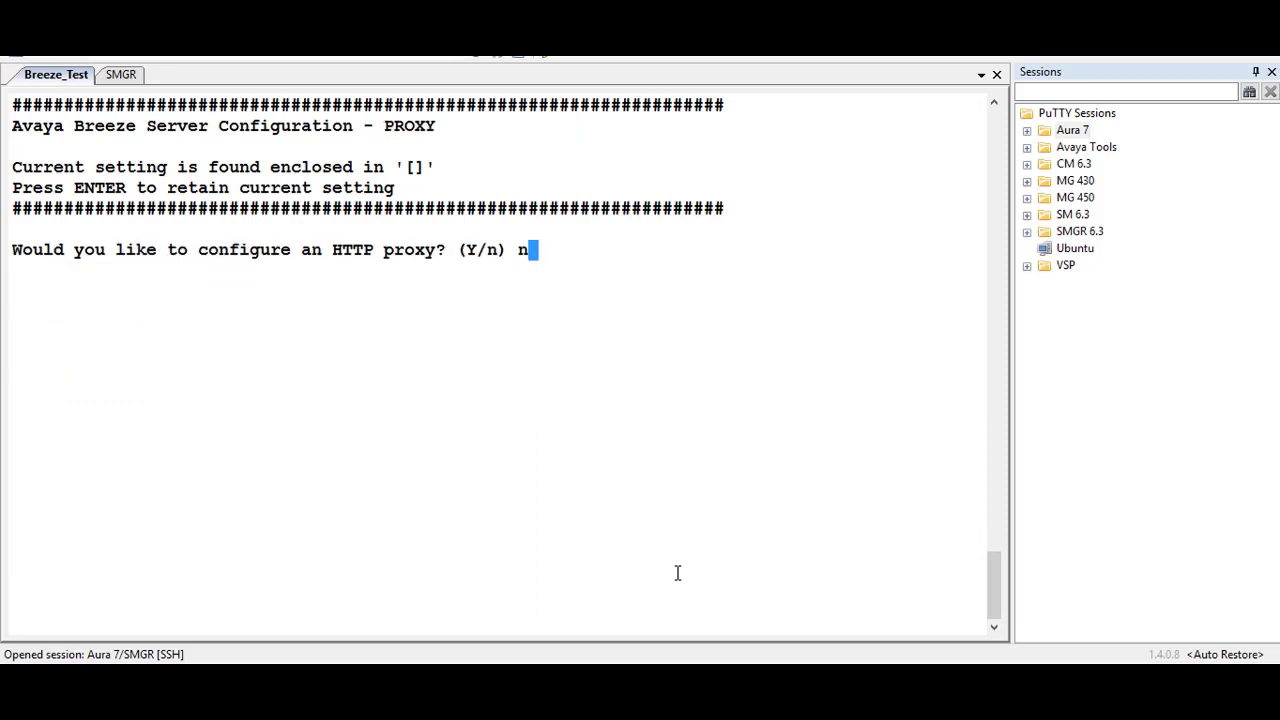
{"action": "key", "text": "Return"}
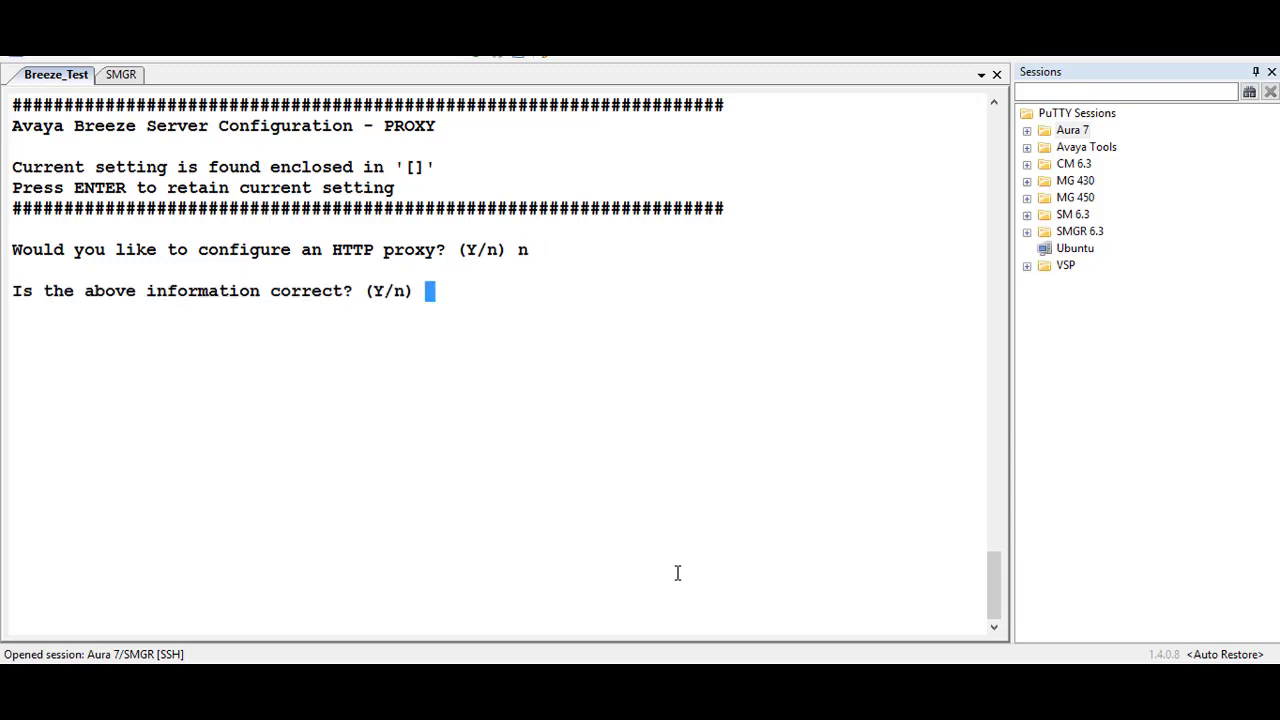
{"action": "type", "text": "Y"}
{"action": "key", "text": "Return"}
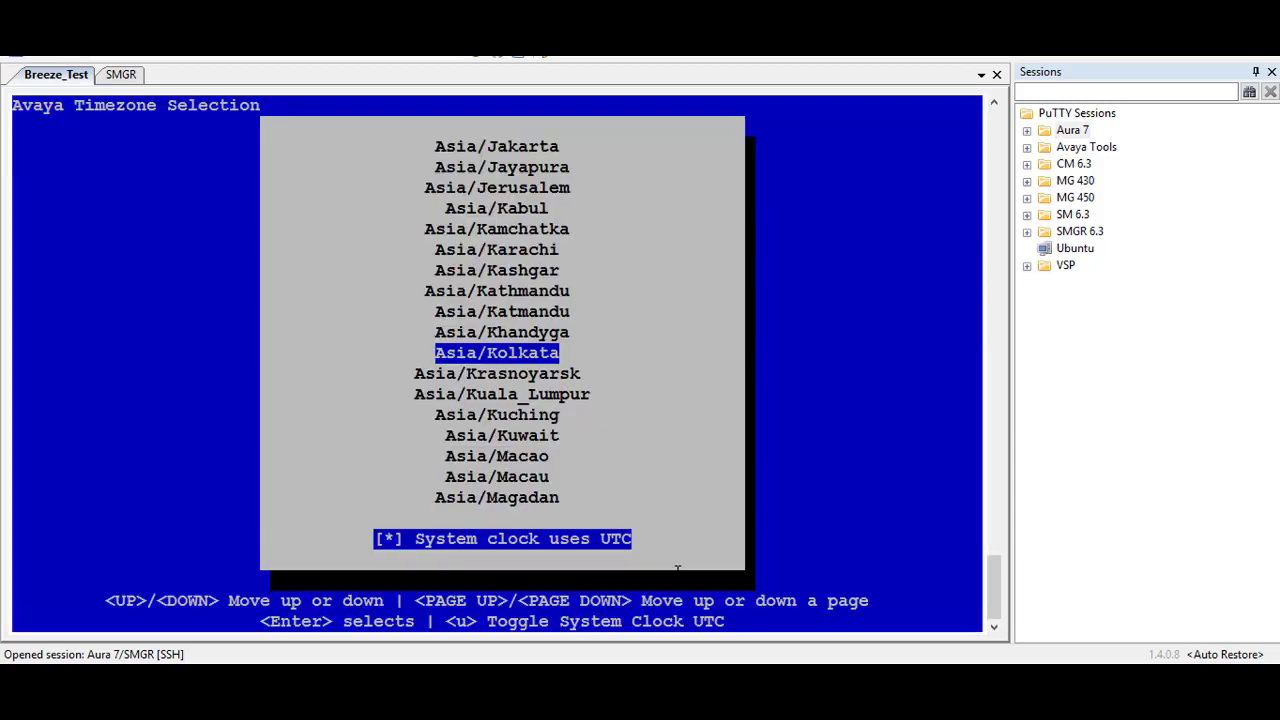
{"action": "key", "text": "Return"}
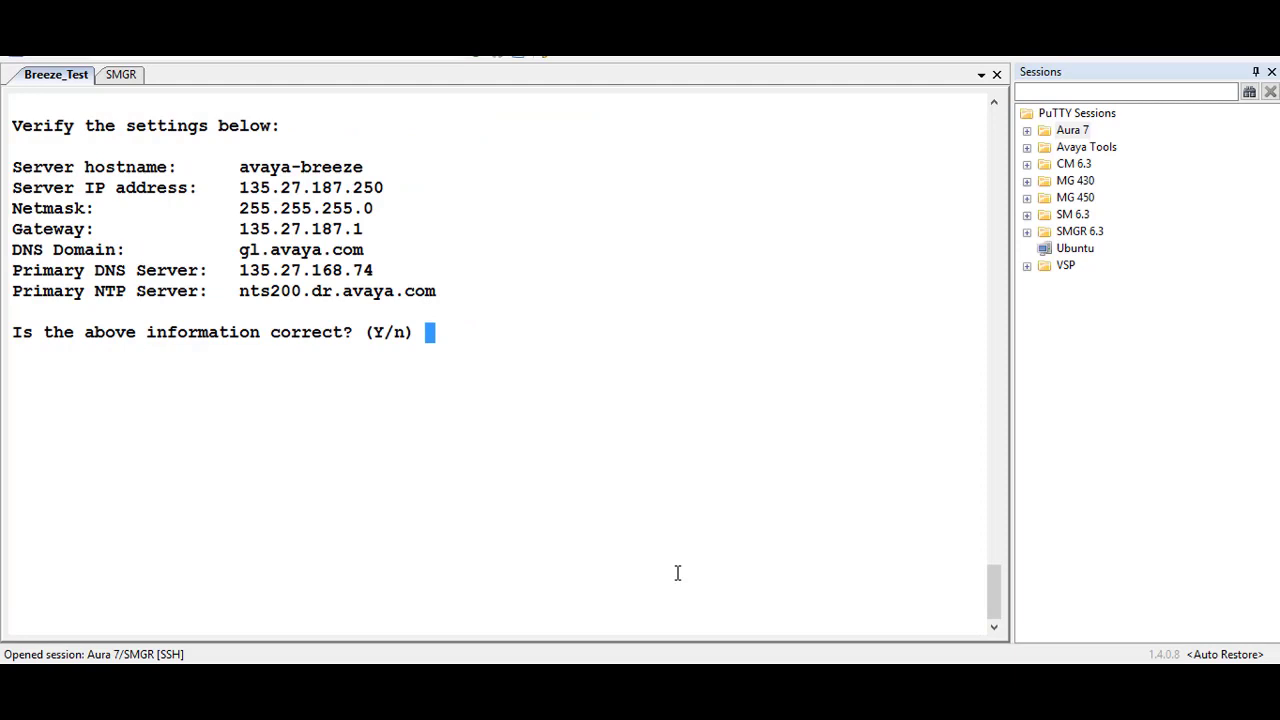
{"action": "type", "text": "Y"}
{"action": "key", "text": "Return"}
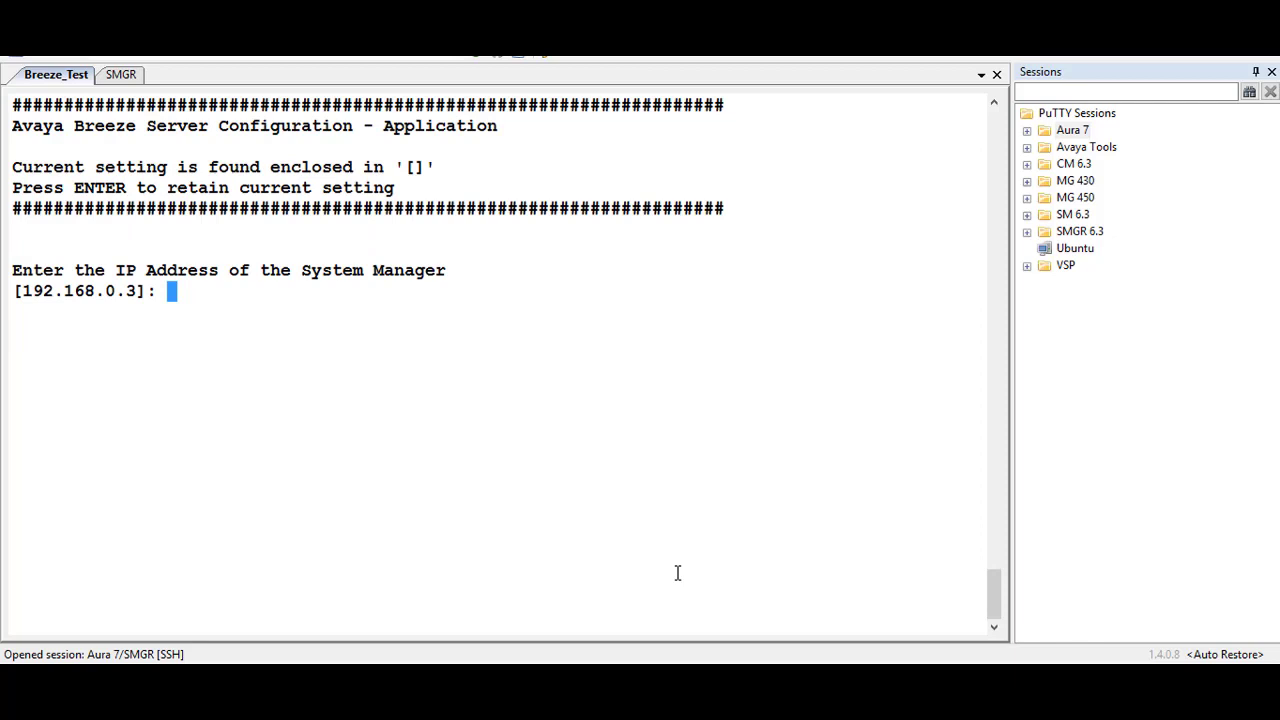
{"action": "type", "text": "135.27.177.12"}
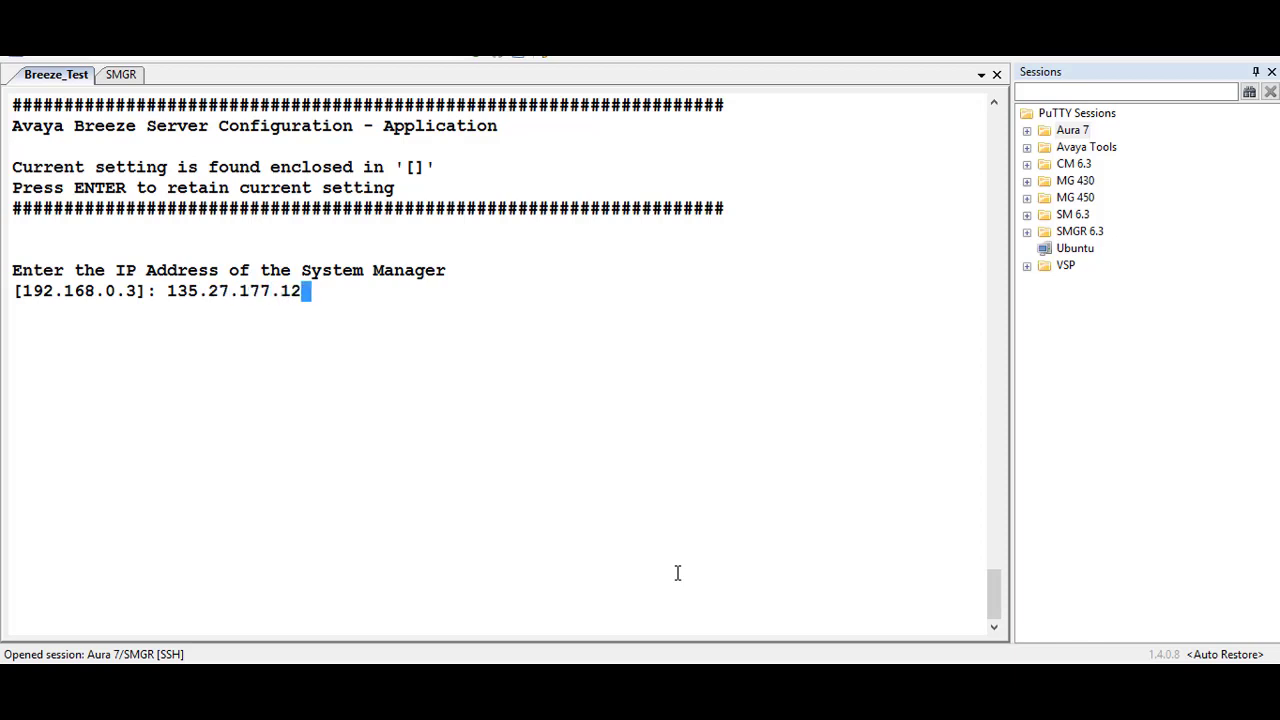
{"action": "key", "text": "Return"}
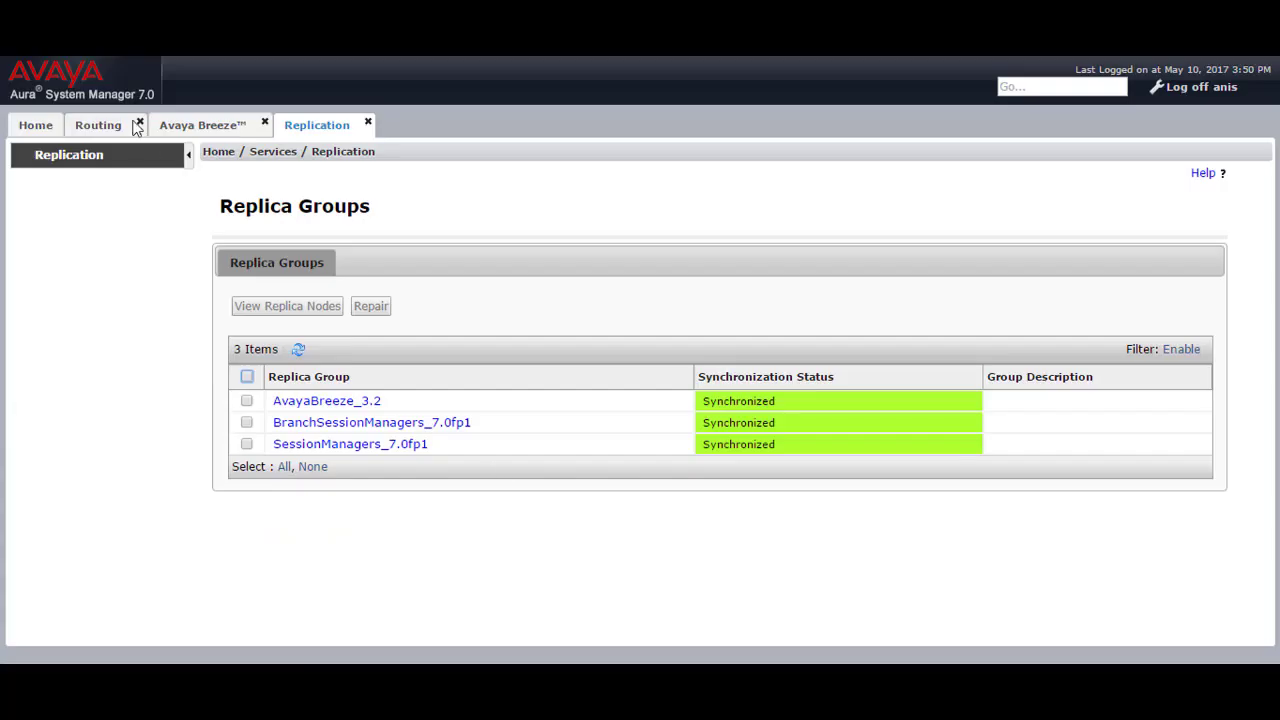
- Check Security > Certificates > Enrollment Password: 441 hours 27 minutes remain on the existing password
{"action": "left_click", "coordinate": [40, 132]}
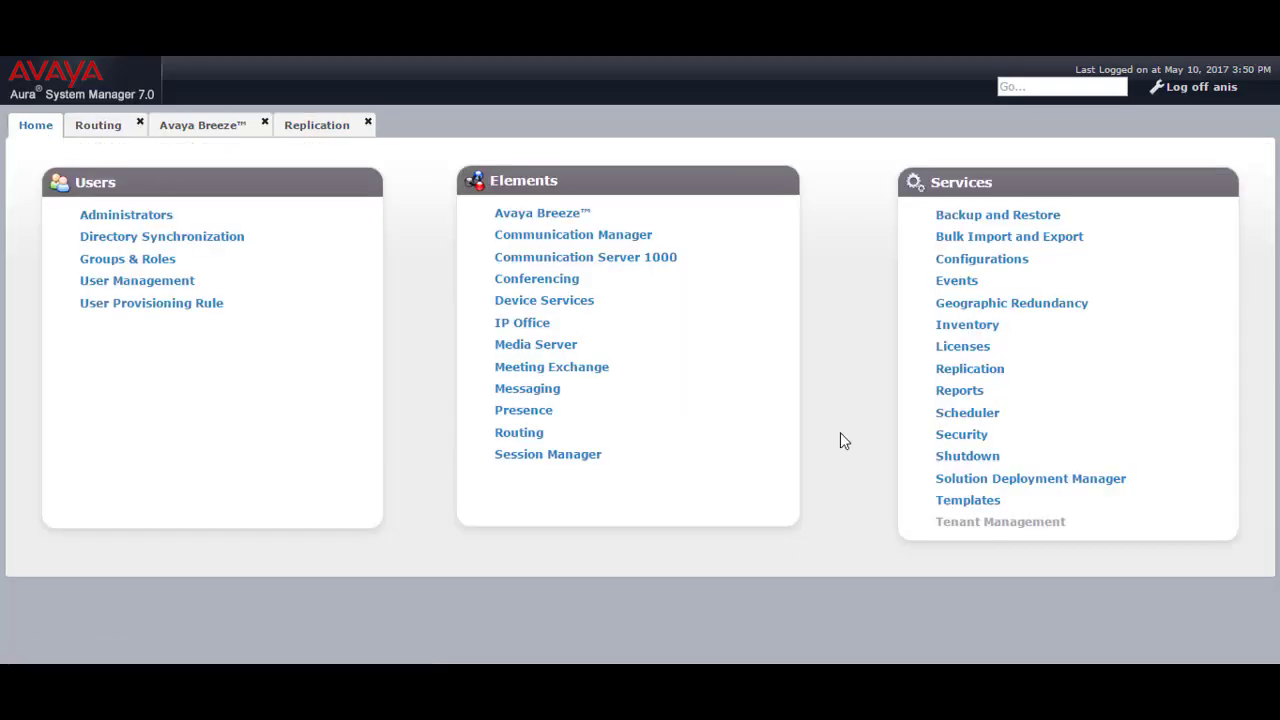
{"action": "left_click", "coordinate": [955, 440]}
{"action": "left_click", "coordinate": [13, 156]}
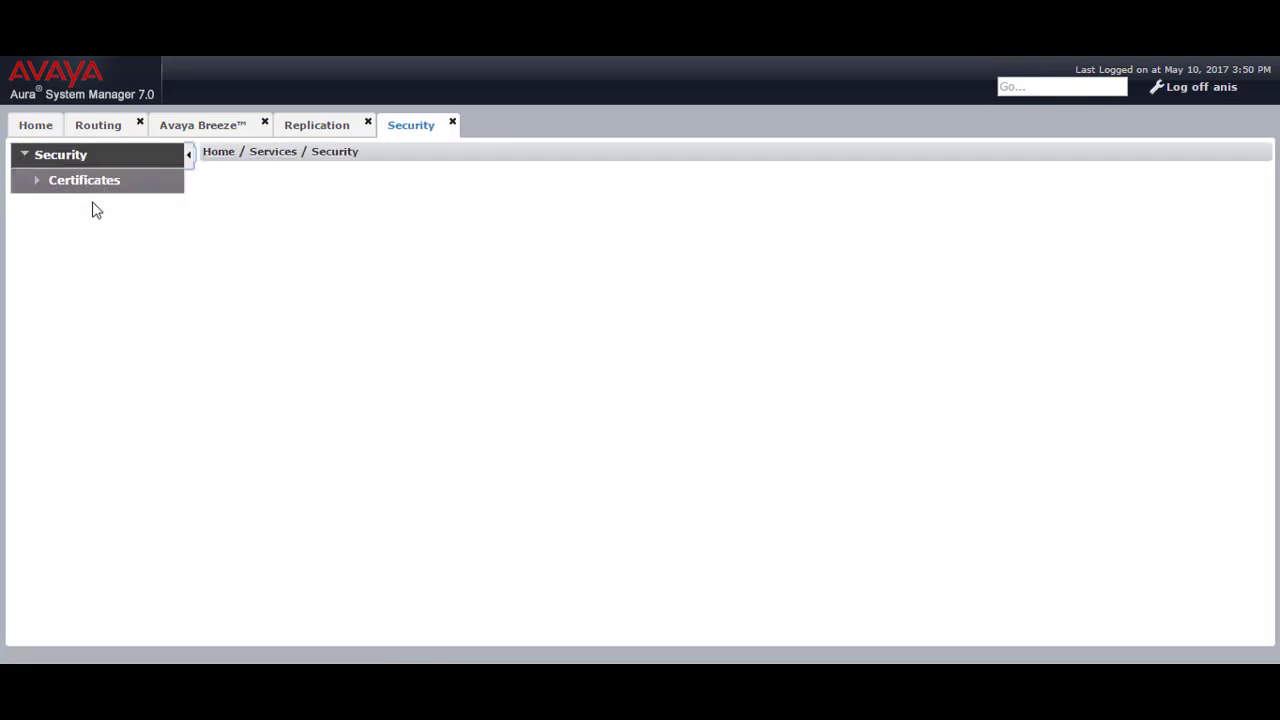
{"action": "left_click", "coordinate": [76, 182]}
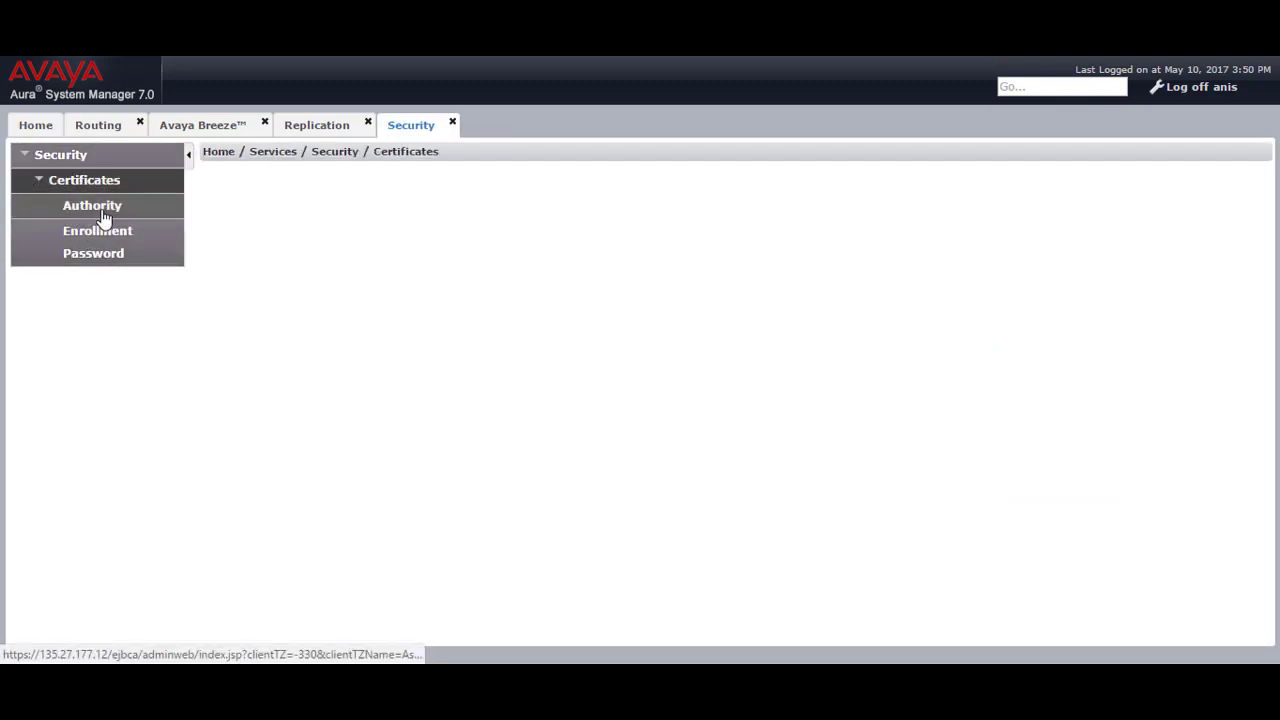
{"action": "left_click", "coordinate": [100, 250]}
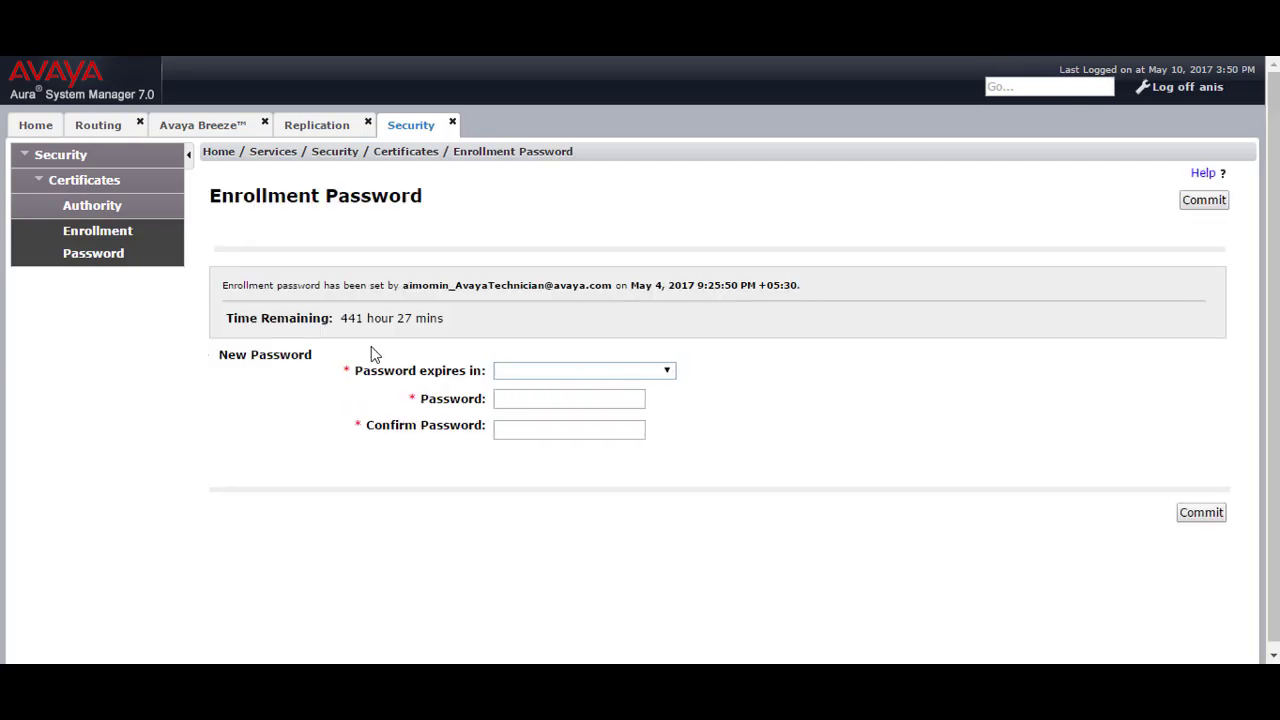
{"action": "left_click_drag", "start_coordinate": [260, 318], "coordinate": [452, 318]}
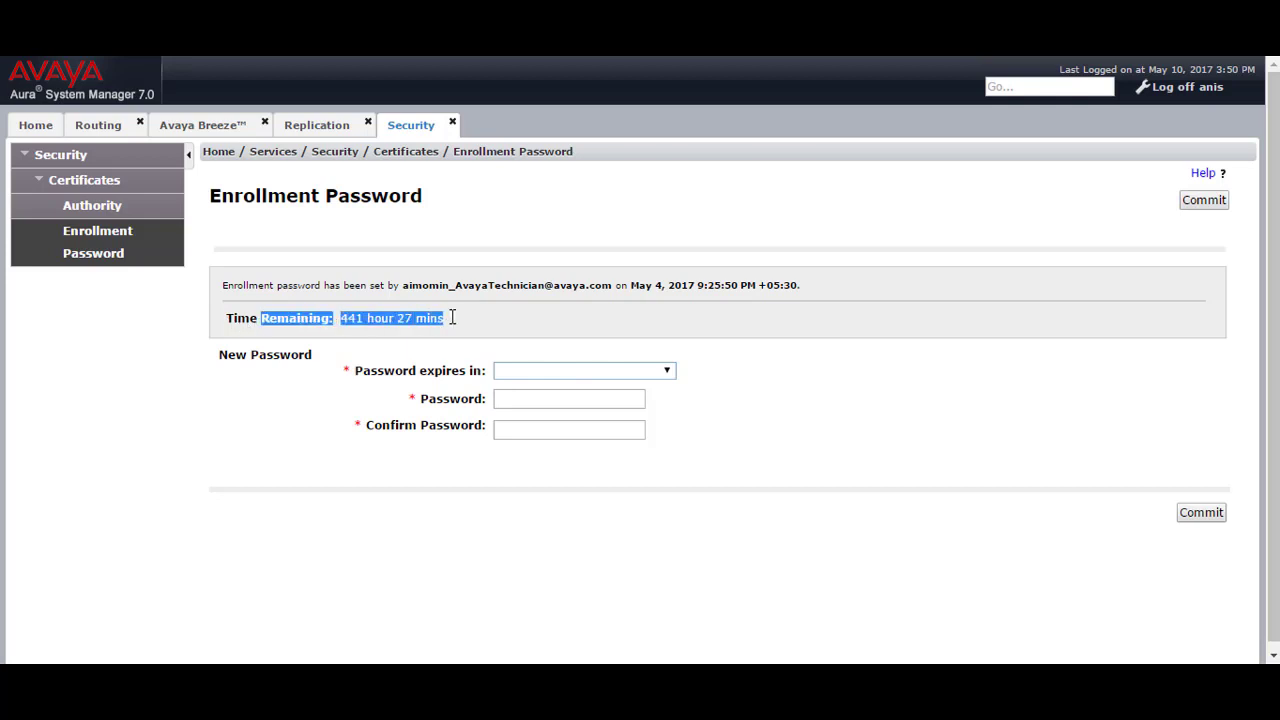
{"action": "left_click", "coordinate": [340, 322]}
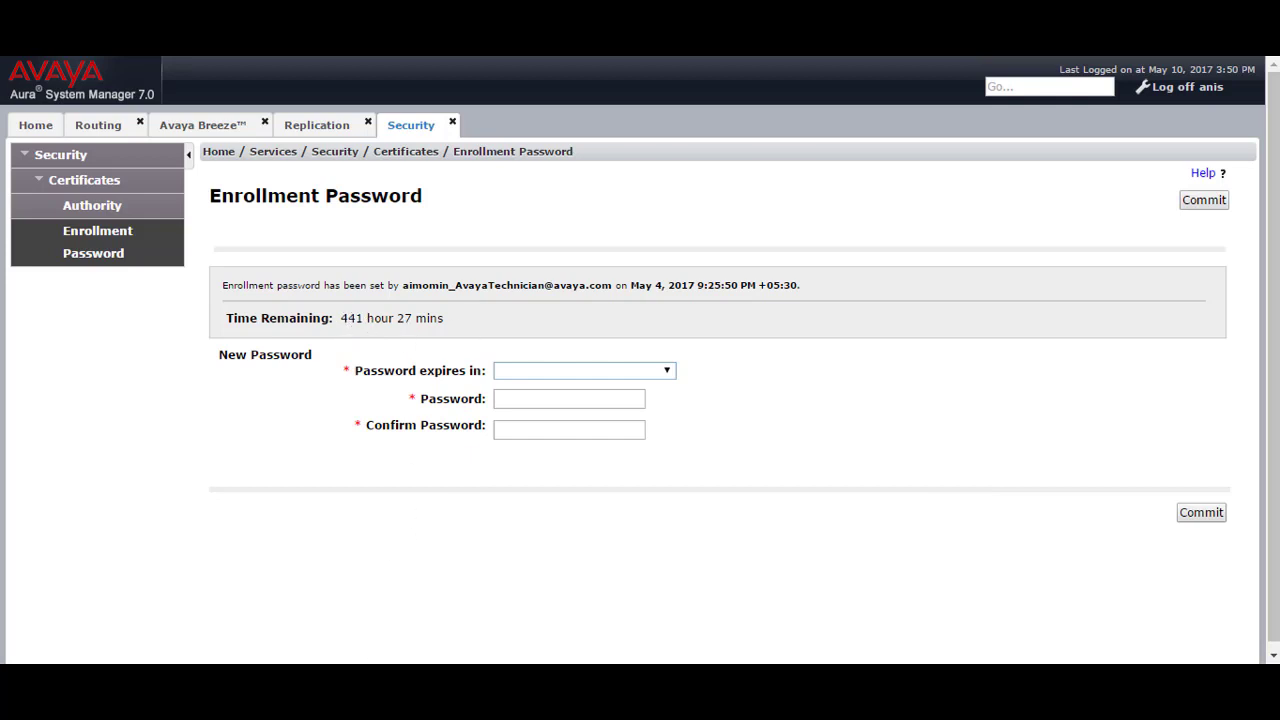
{"action": "key", "text": "alt+Tab"}
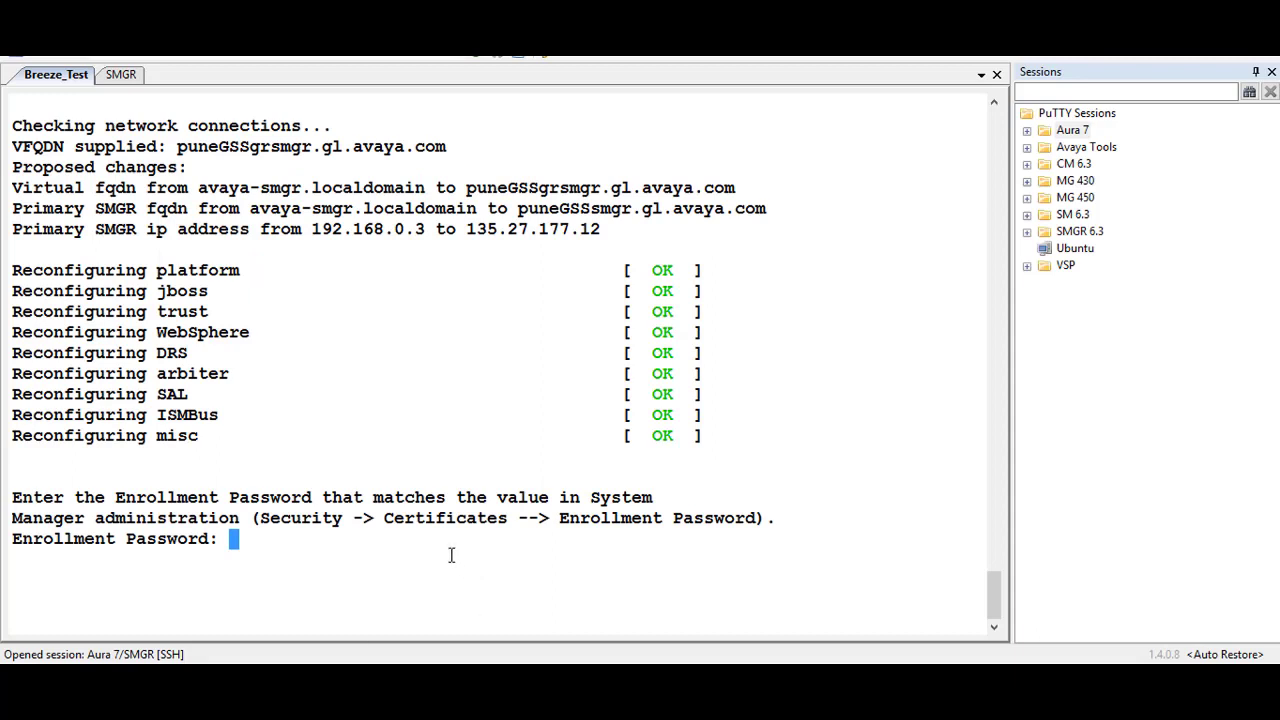
- Enter the enrollment password and confirm it at the second prompt
{"action": "key", "text": "Return"}
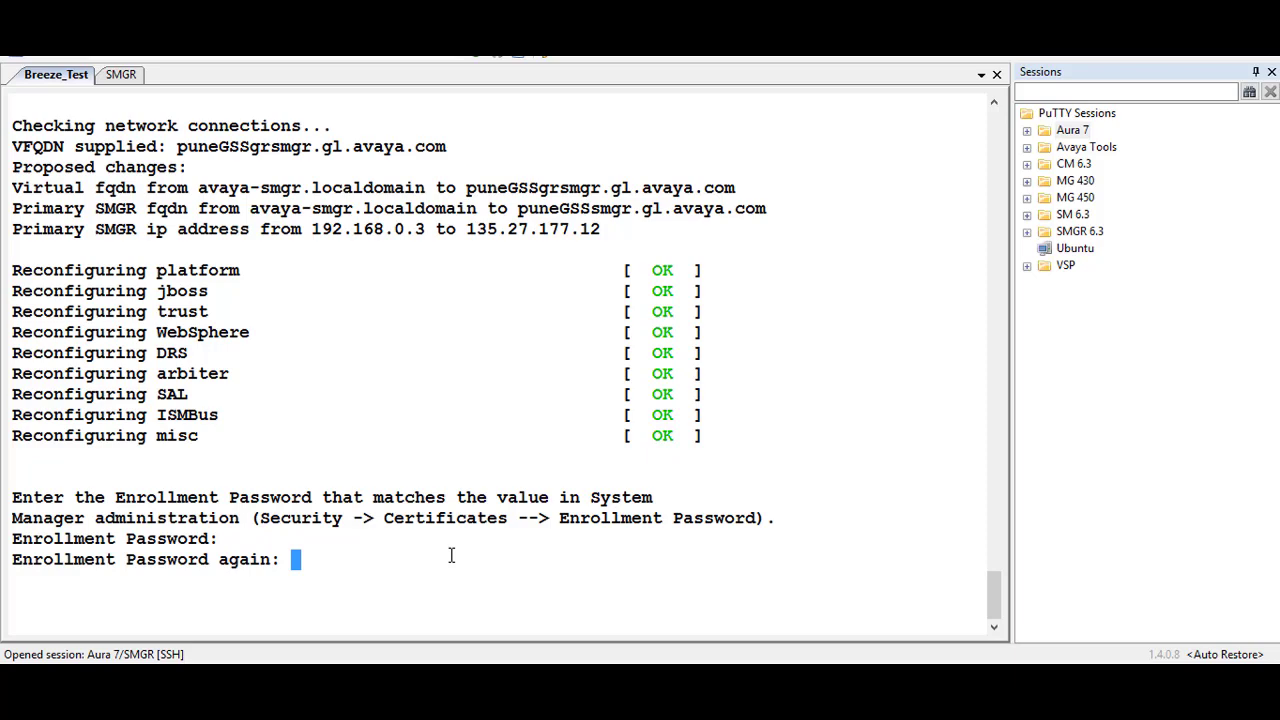
{"action": "key", "text": "Return"}
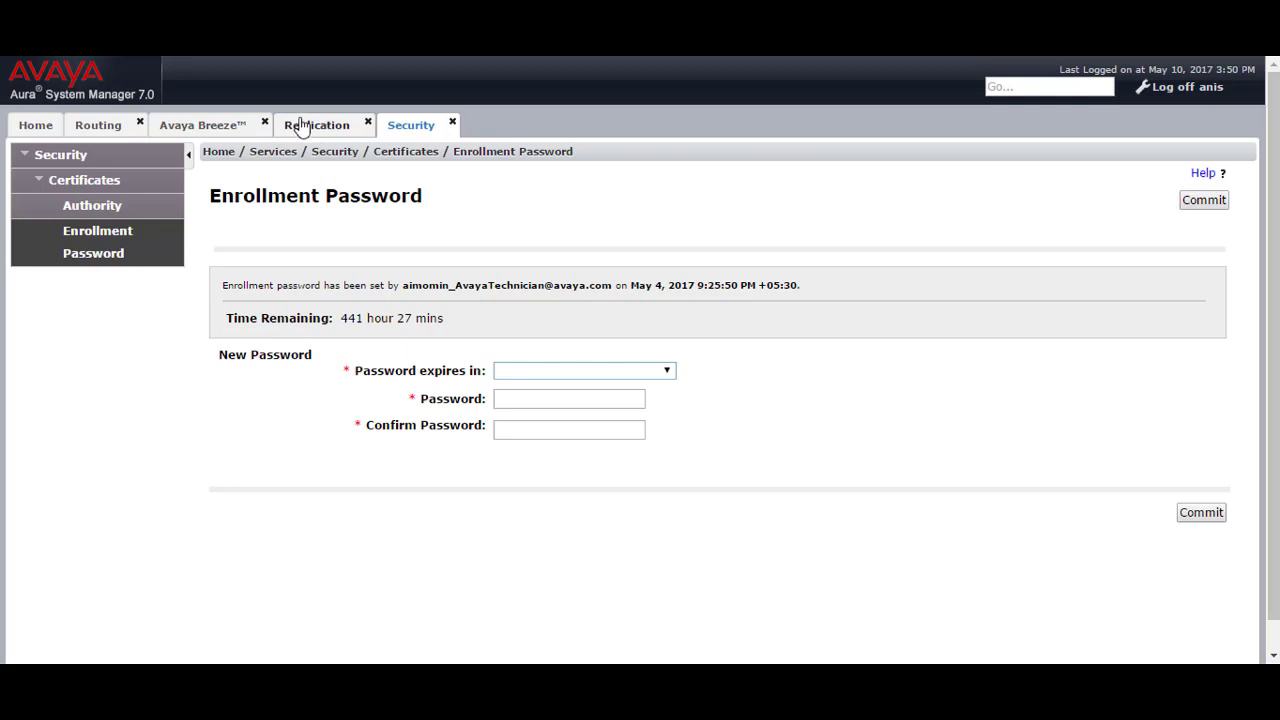
- Open the AvayaBreeze_3.2 replica group and wait until both its nodes show Synchronized
{"action": "left_click", "coordinate": [302, 127]}
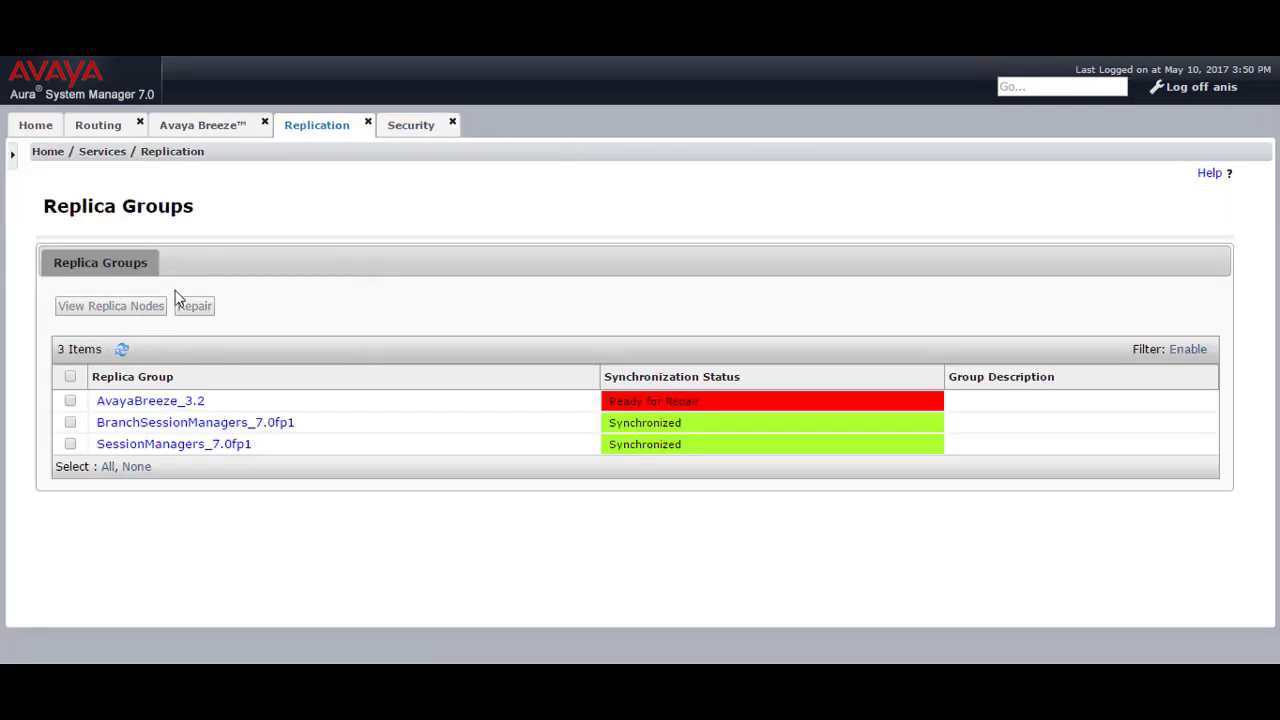
{"action": "left_click", "coordinate": [150, 401]}
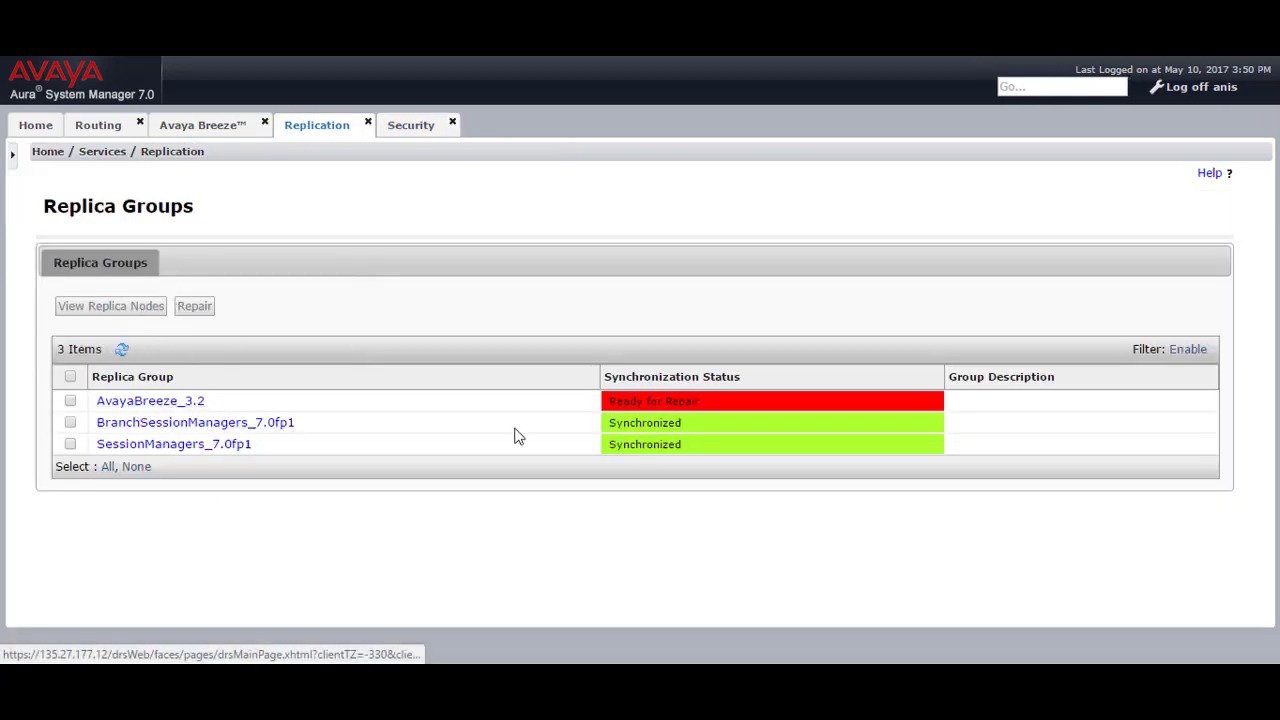
{"action": "left_click", "coordinate": [183, 402]}
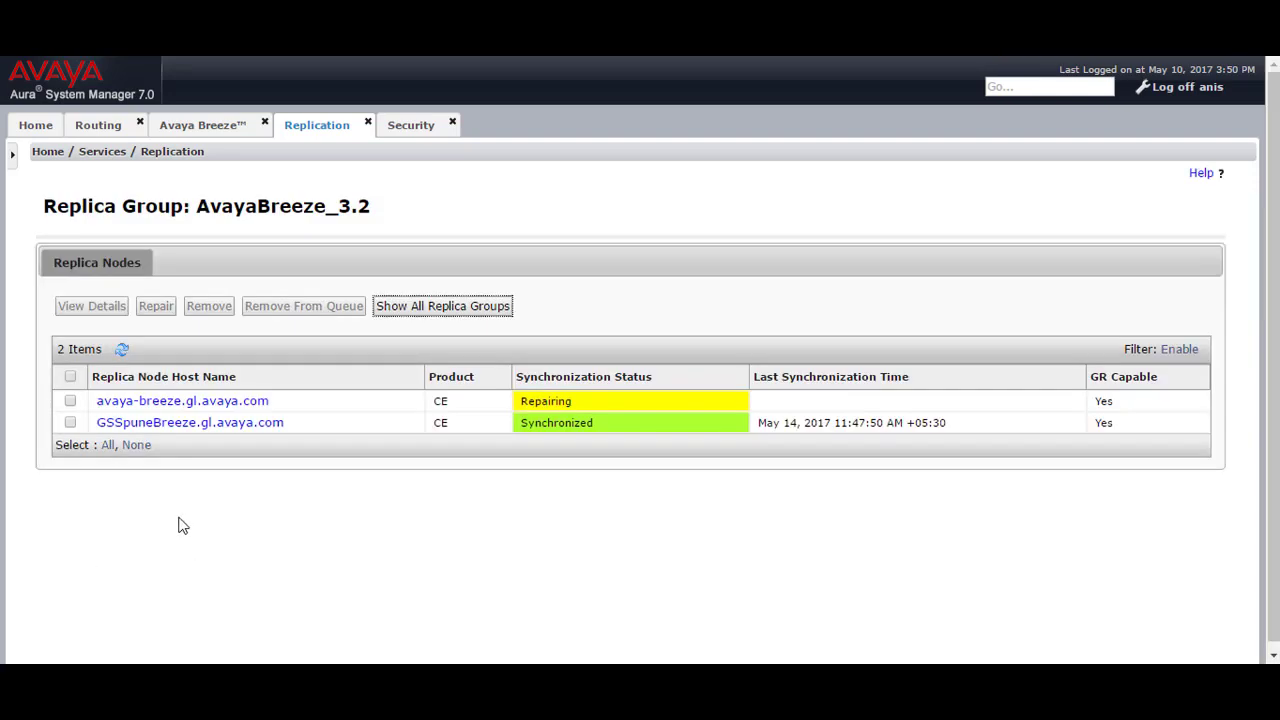
{"action": "left_click", "coordinate": [197, 420]}
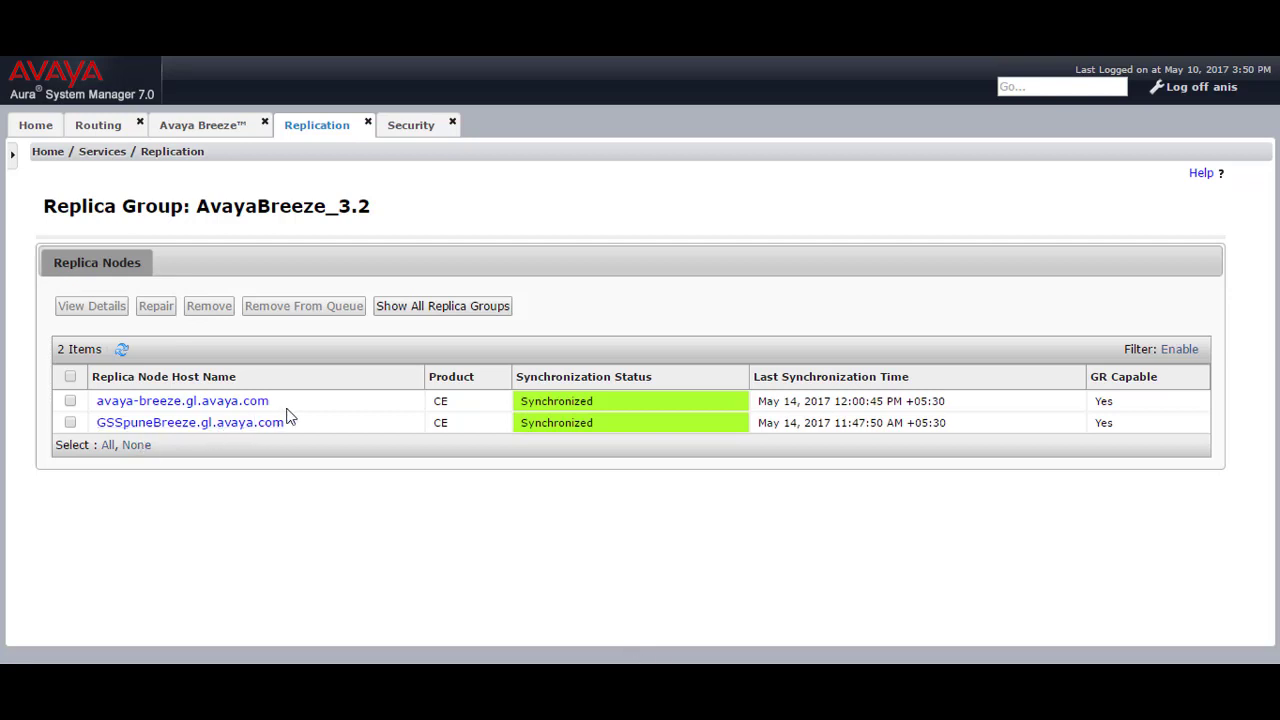
{"action": "left_click", "coordinate": [178, 131]}
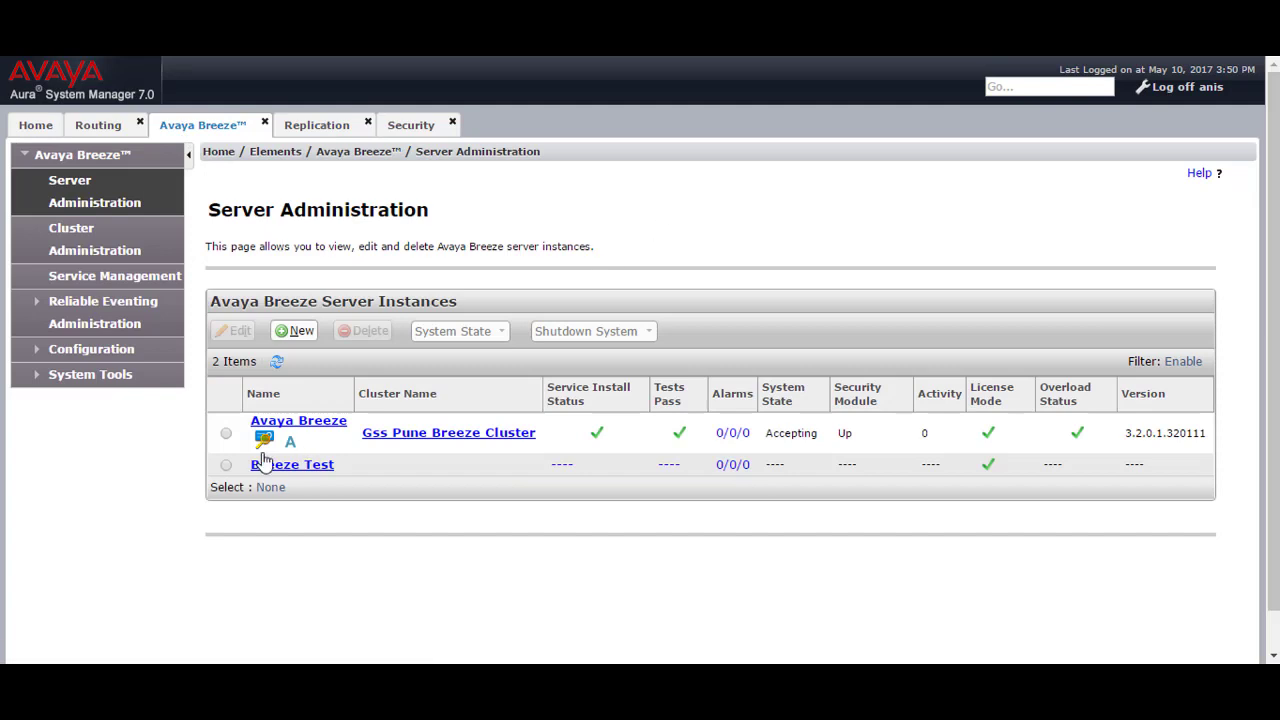
- Refresh Server Administration to show Breeze Test as Denying and Down, then view Cluster Administration
{"action": "left_click", "coordinate": [277, 362]}
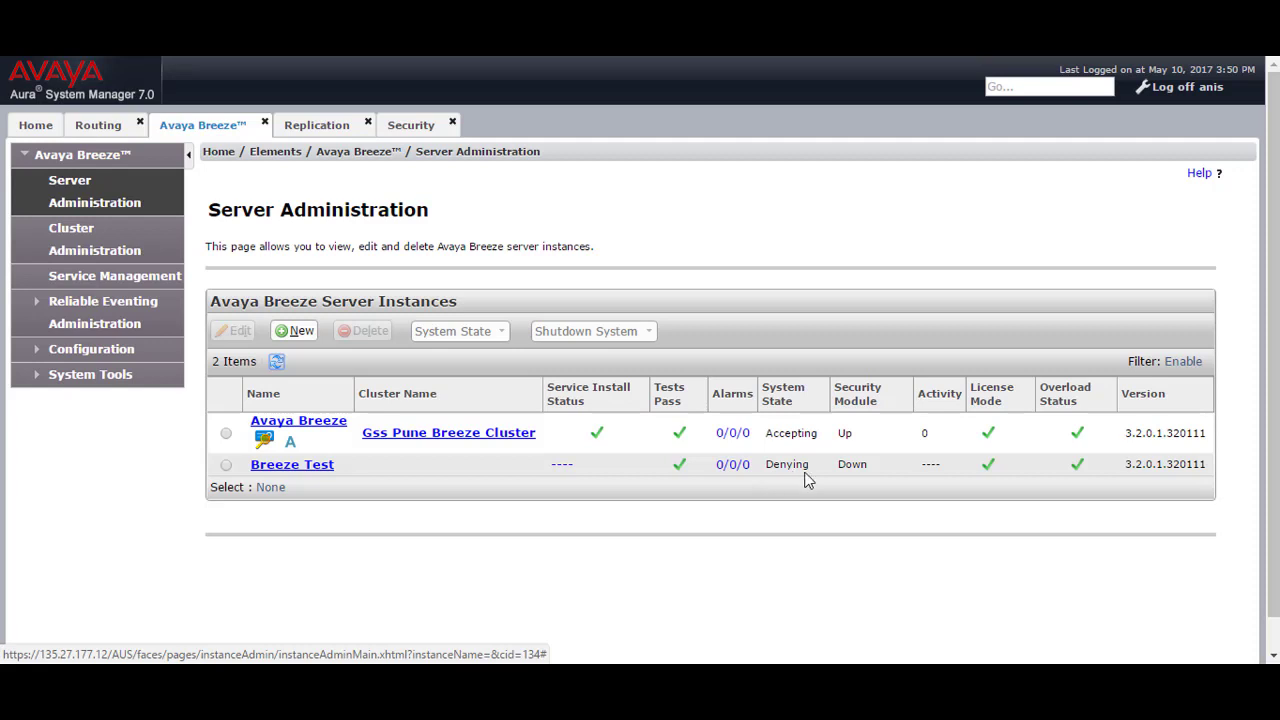
{"action": "left_click", "coordinate": [98, 245]}
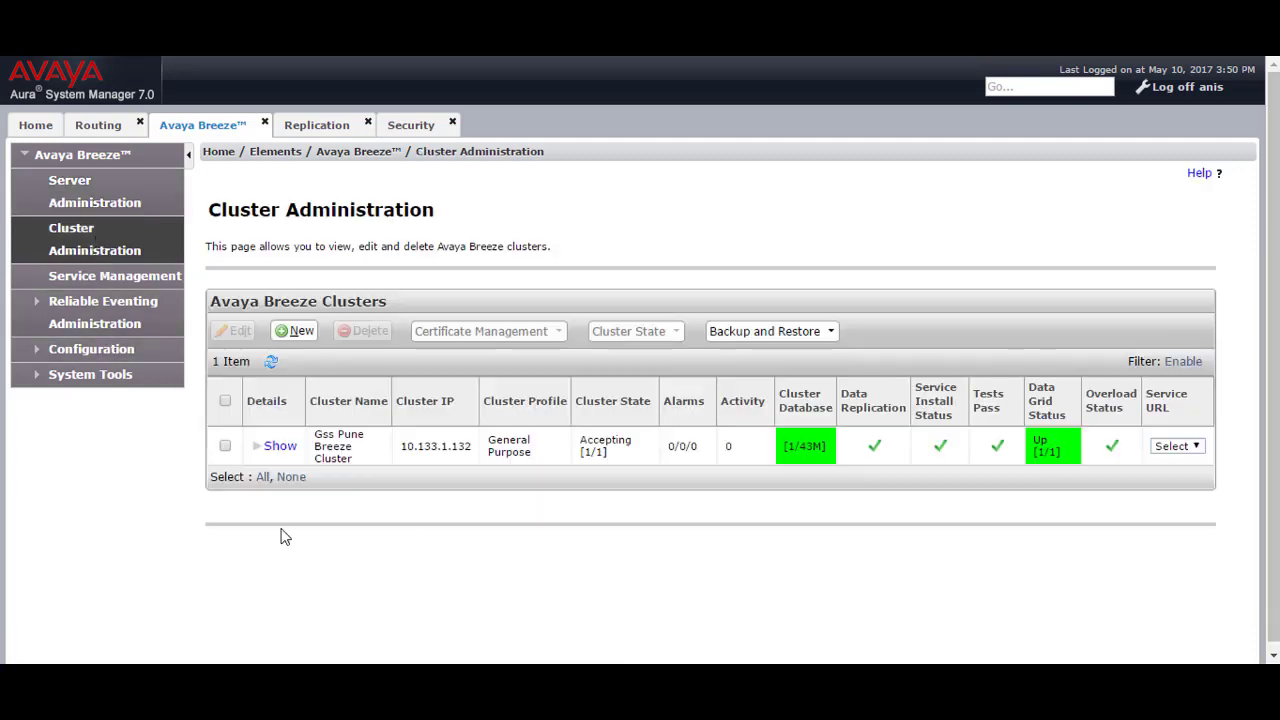
- Create a new General Purpose cluster named 'Breeze Test' with cluster IP 135.27.187.252
{"action": "left_click", "coordinate": [297, 333]}
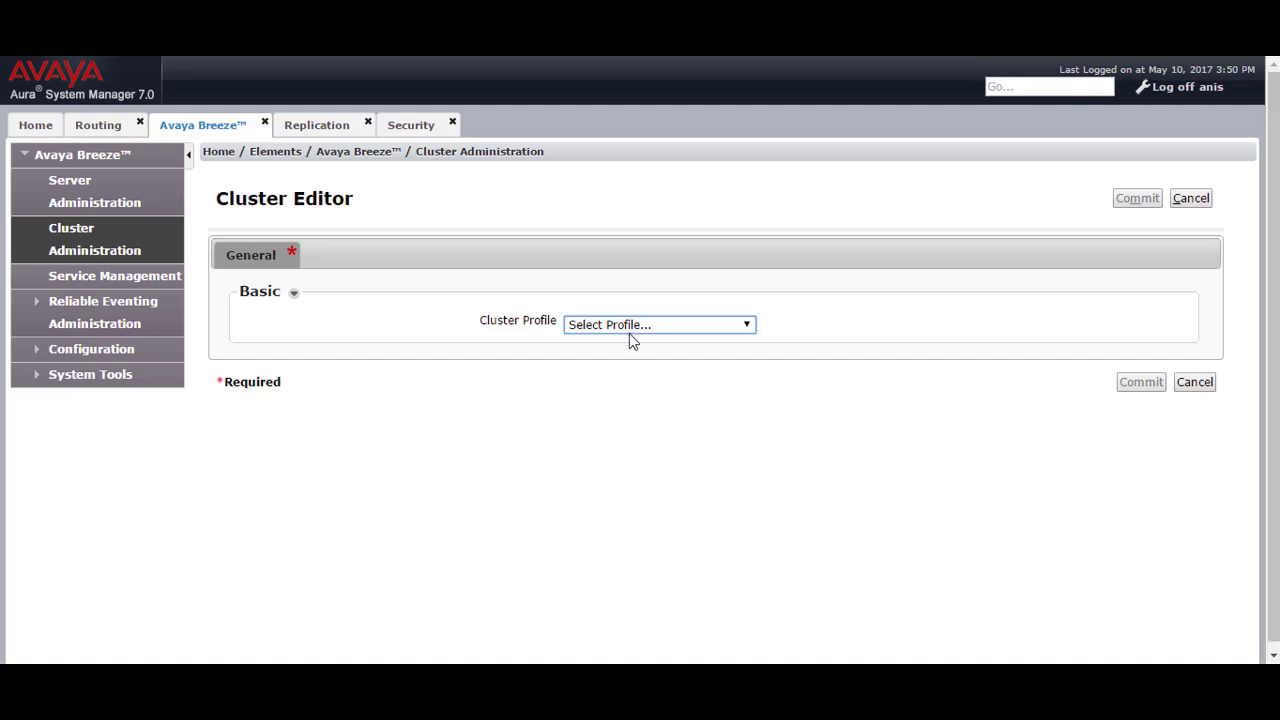
{"action": "left_click", "coordinate": [744, 329]}
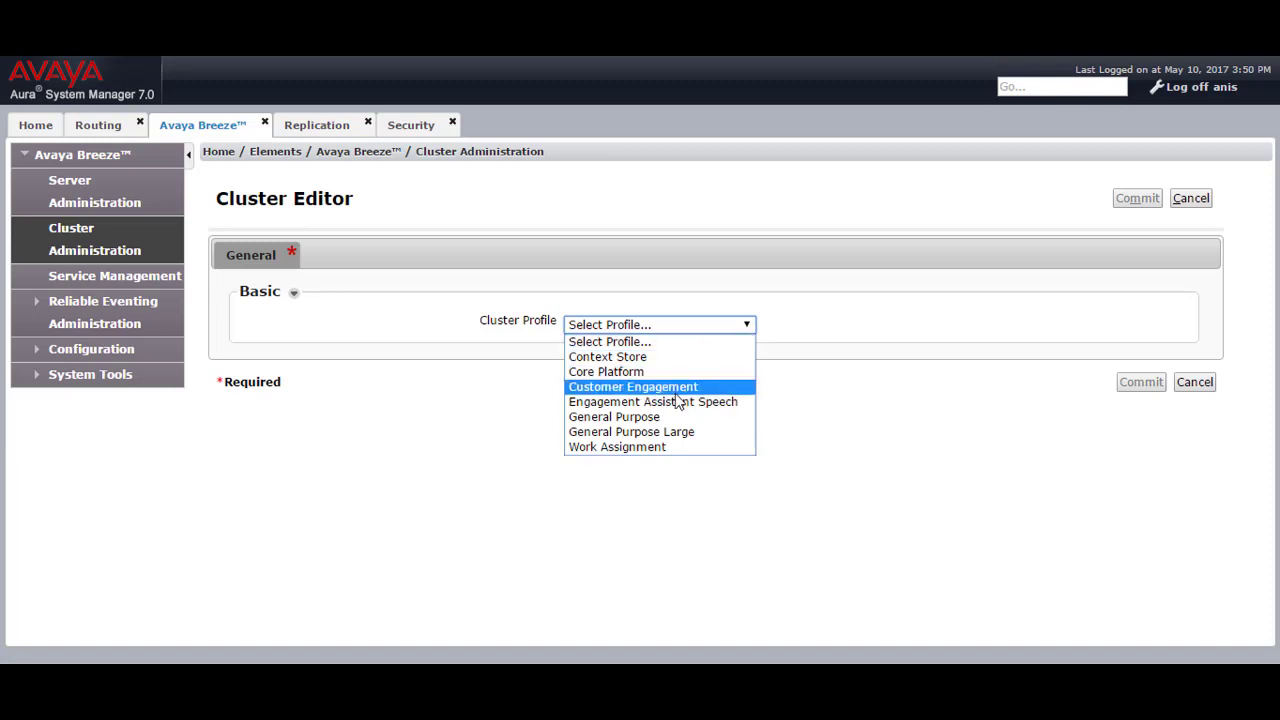
{"action": "left_click", "coordinate": [645, 417]}
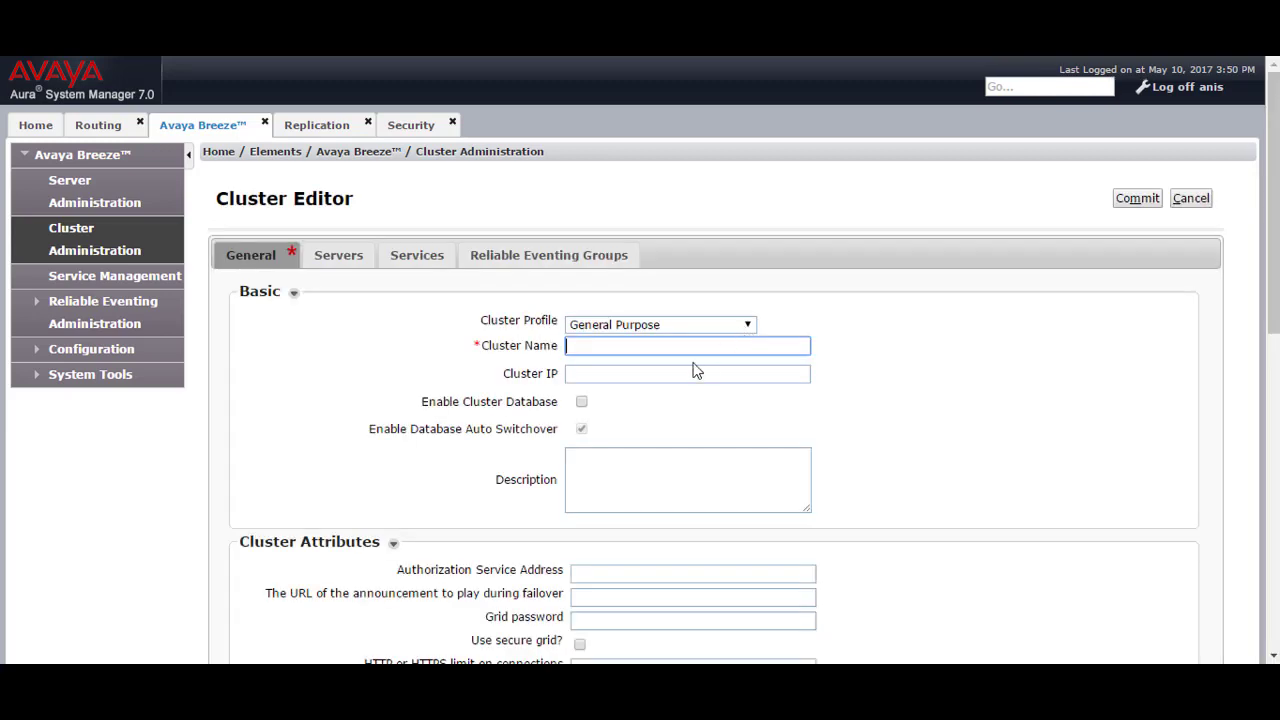
{"action": "type", "text": "Breeze Test"}
{"action": "left_click", "coordinate": [634, 374]}
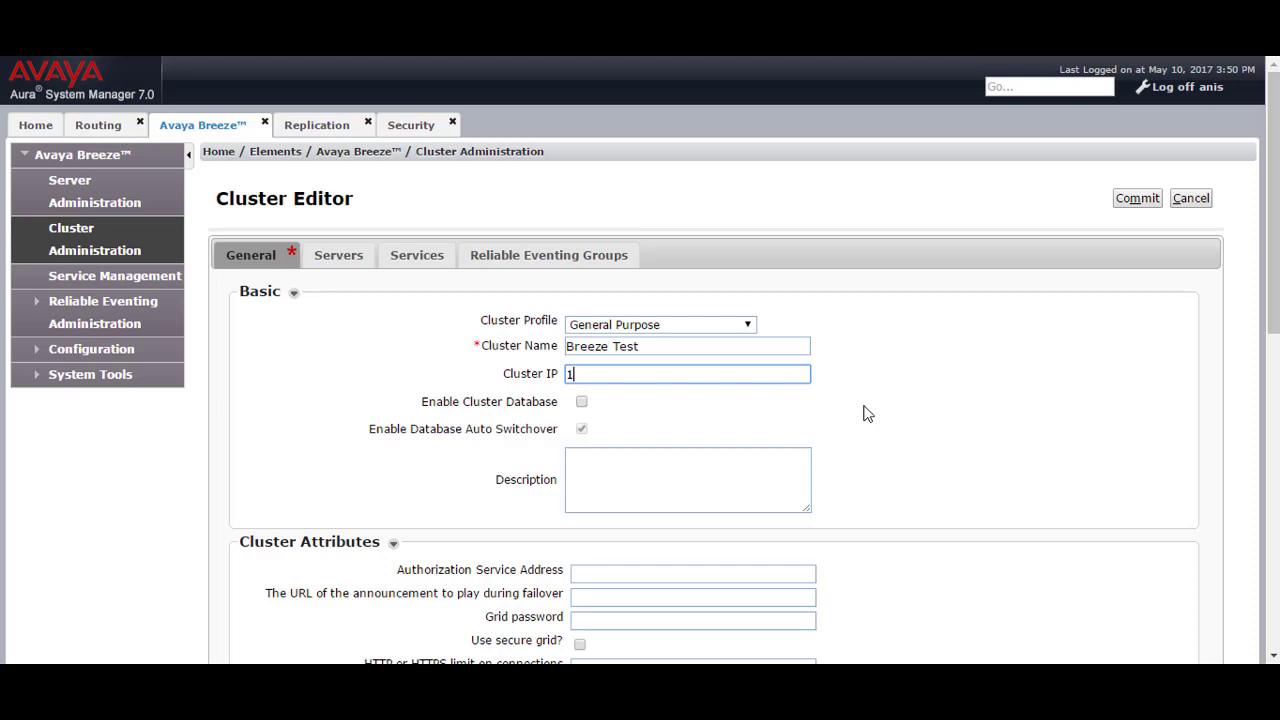
{"action": "type", "text": "7.252"}
{"action": "left_click", "coordinate": [685, 412]}
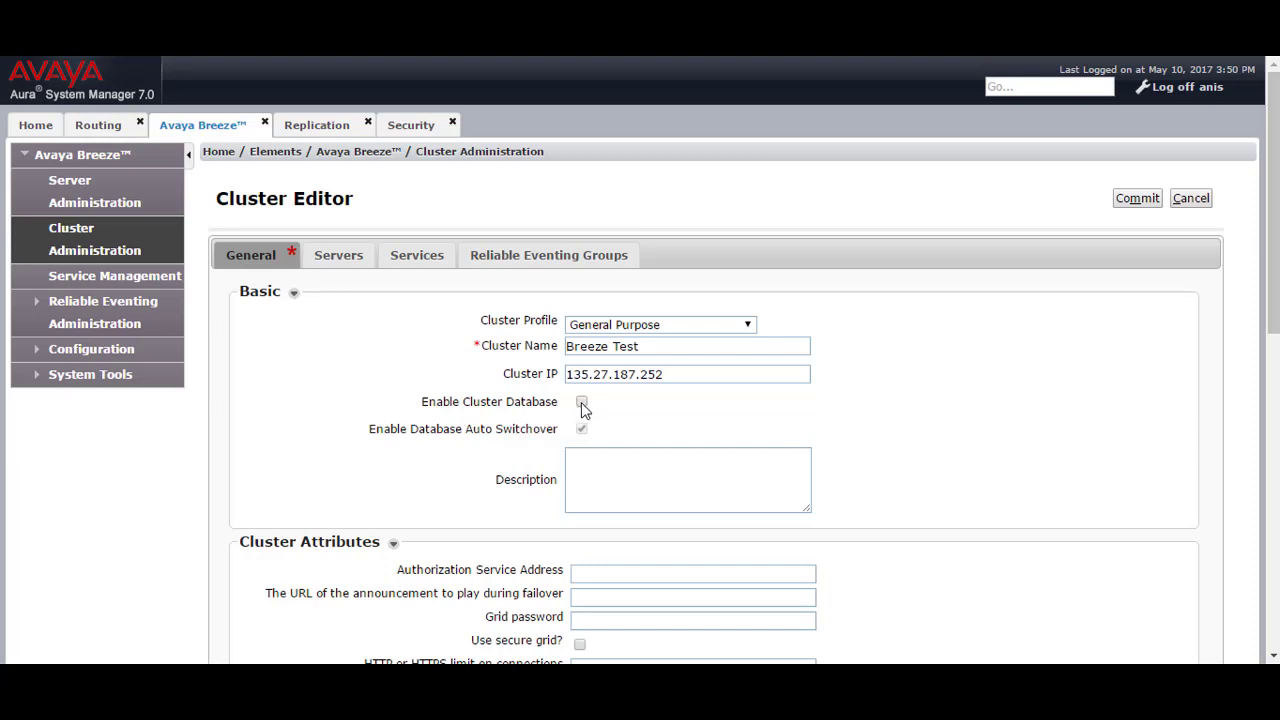
- Enable the cluster database and begin entering the Default SIP Domain ('globa…')
{"action": "left_click", "coordinate": [581, 402]}
{"action": "left_click", "coordinate": [791, 154]}
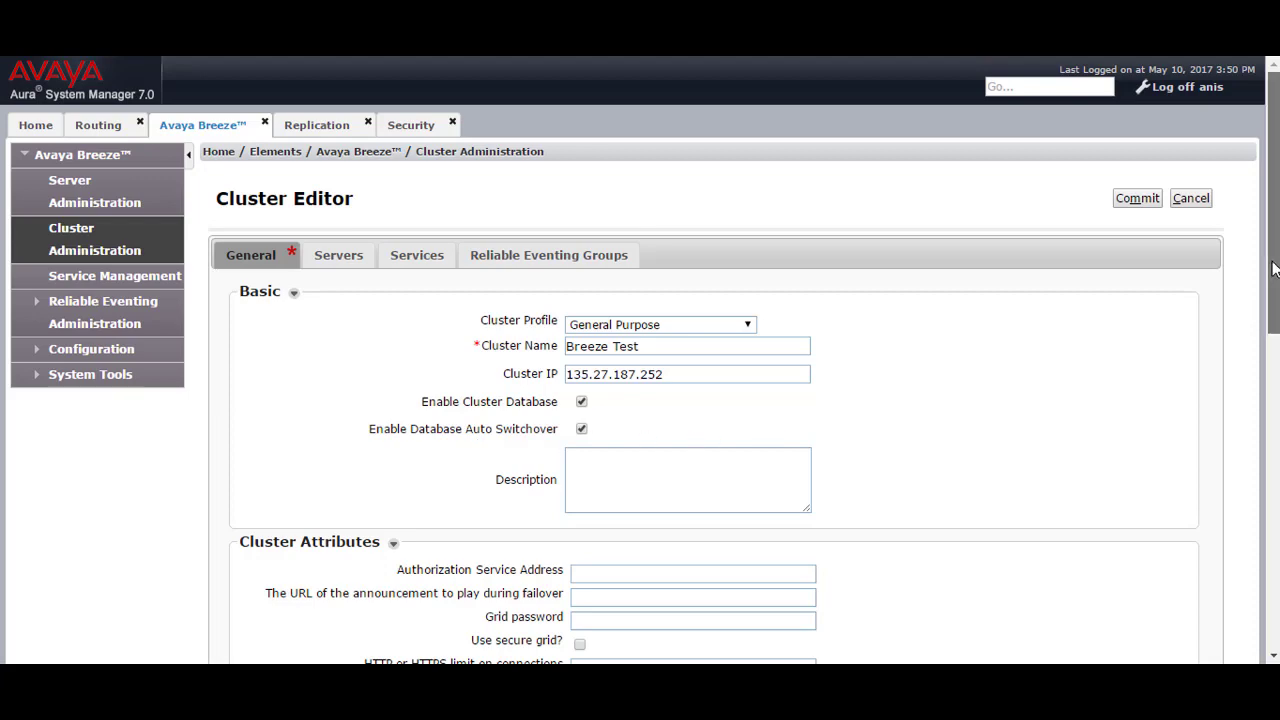
{"action": "scroll", "coordinate": [1274, 268], "scroll_direction": "down", "scroll_amount": 3}
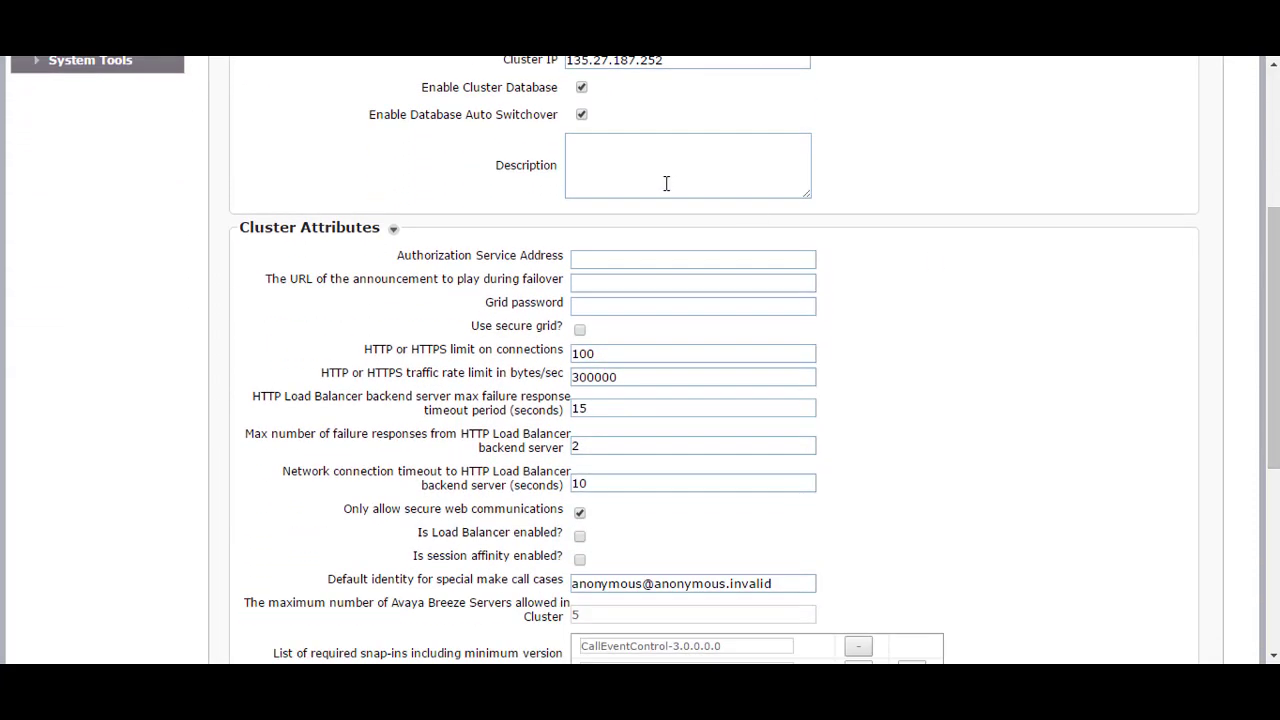
{"action": "left_click", "coordinate": [690, 164]}
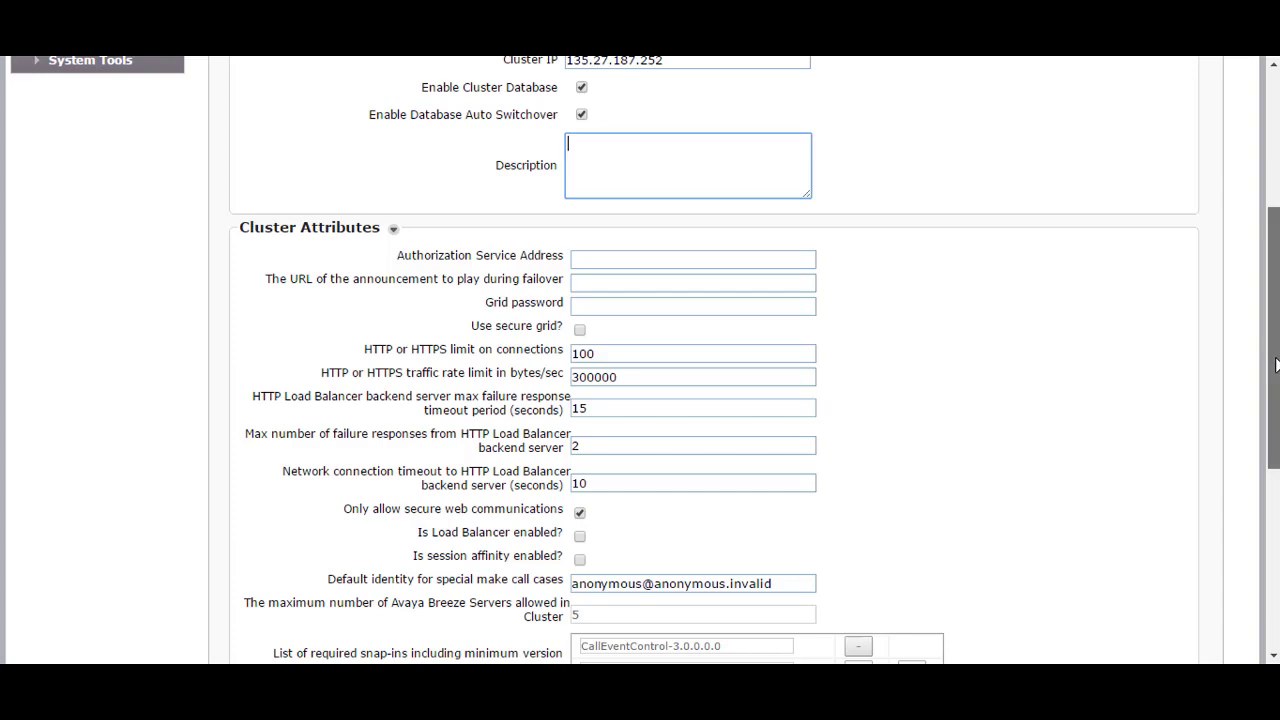
{"action": "scroll", "coordinate": [1276, 355], "scroll_direction": "down", "scroll_amount": 3}
{"action": "left_click", "coordinate": [694, 413]}
{"action": "type", "text": "globa"}
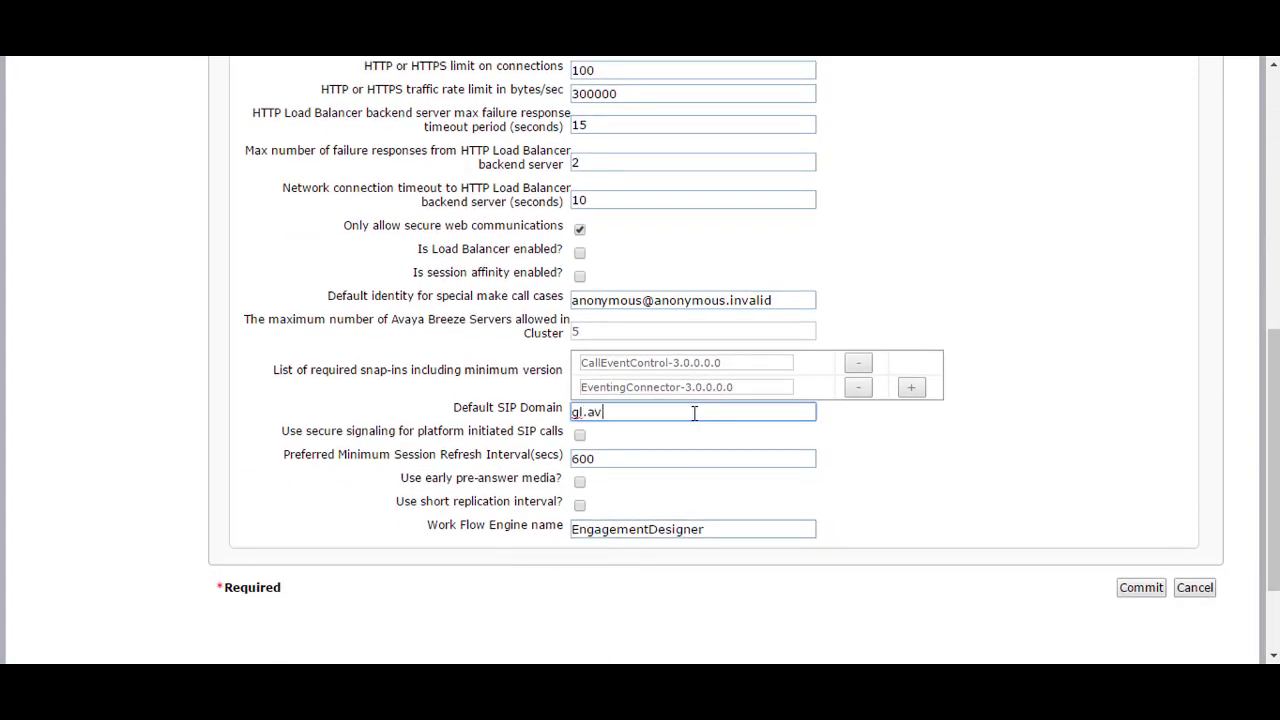
{"action": "scroll", "coordinate": [694, 413], "scroll_direction": "up", "scroll_amount": 6}
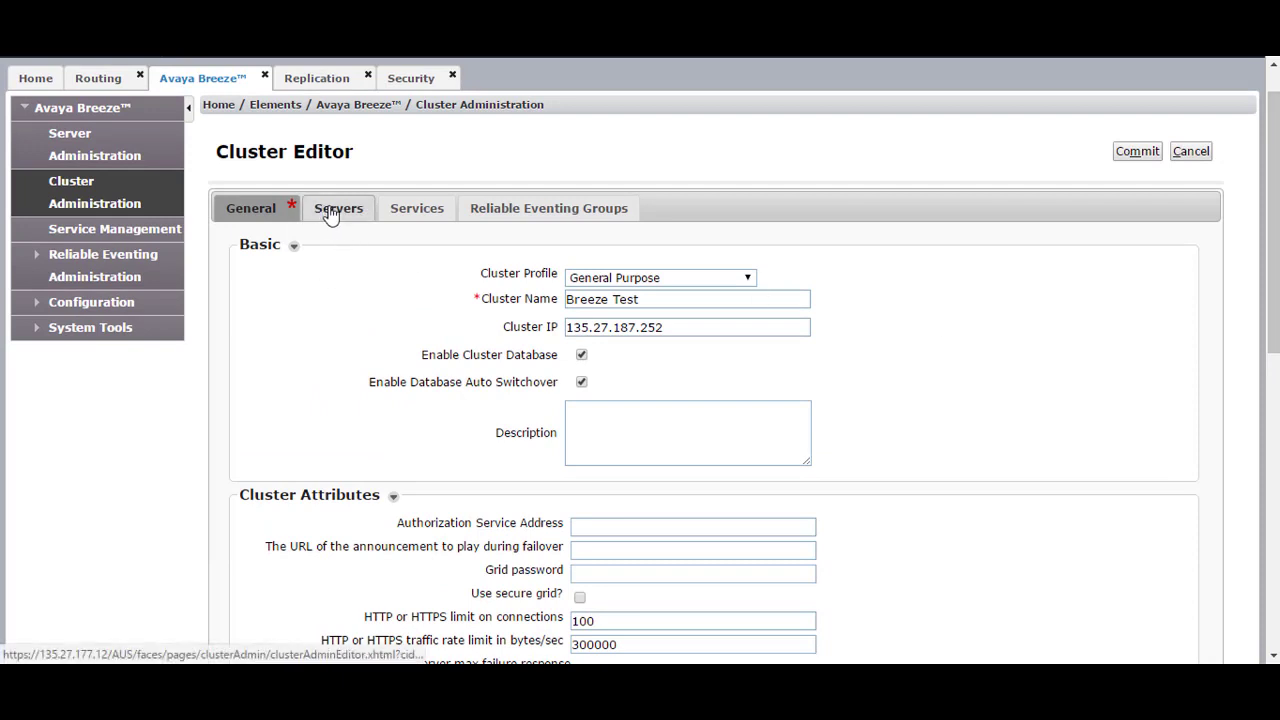
- Assign the Breeze Test server to the cluster, review its services, and commit the cluster
{"action": "left_click", "coordinate": [334, 216]}
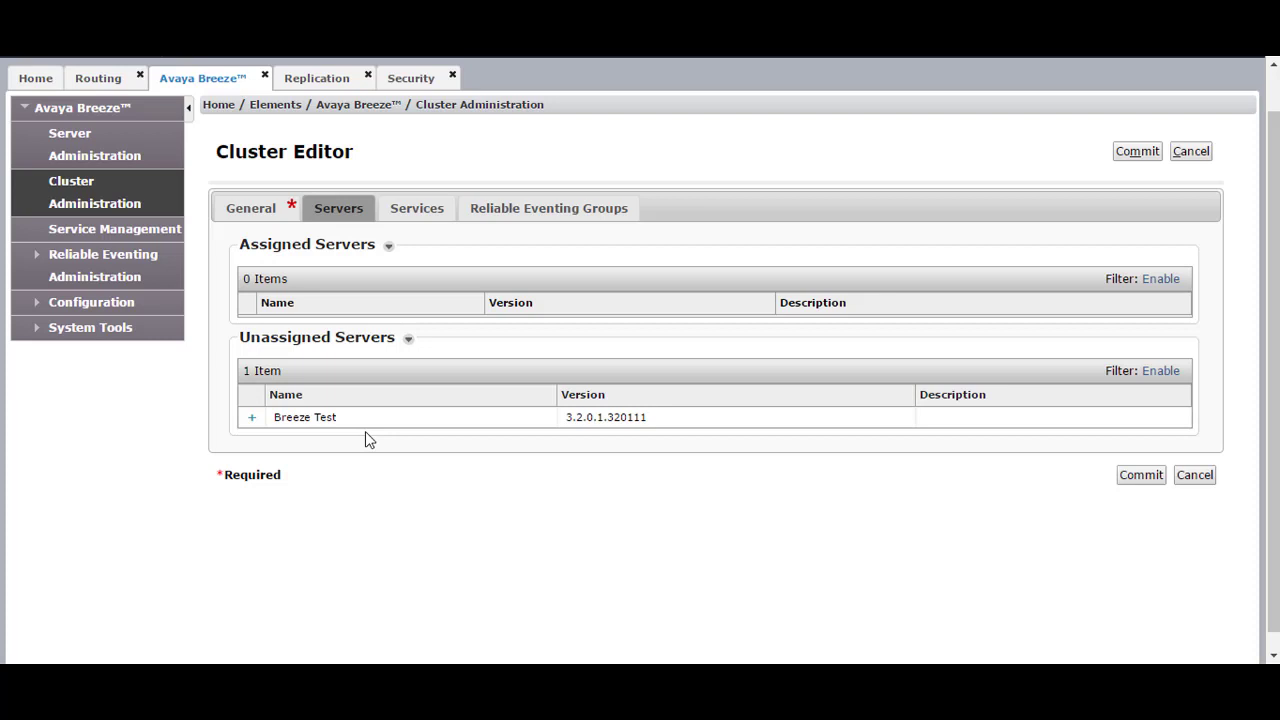
{"action": "left_click", "coordinate": [251, 420]}
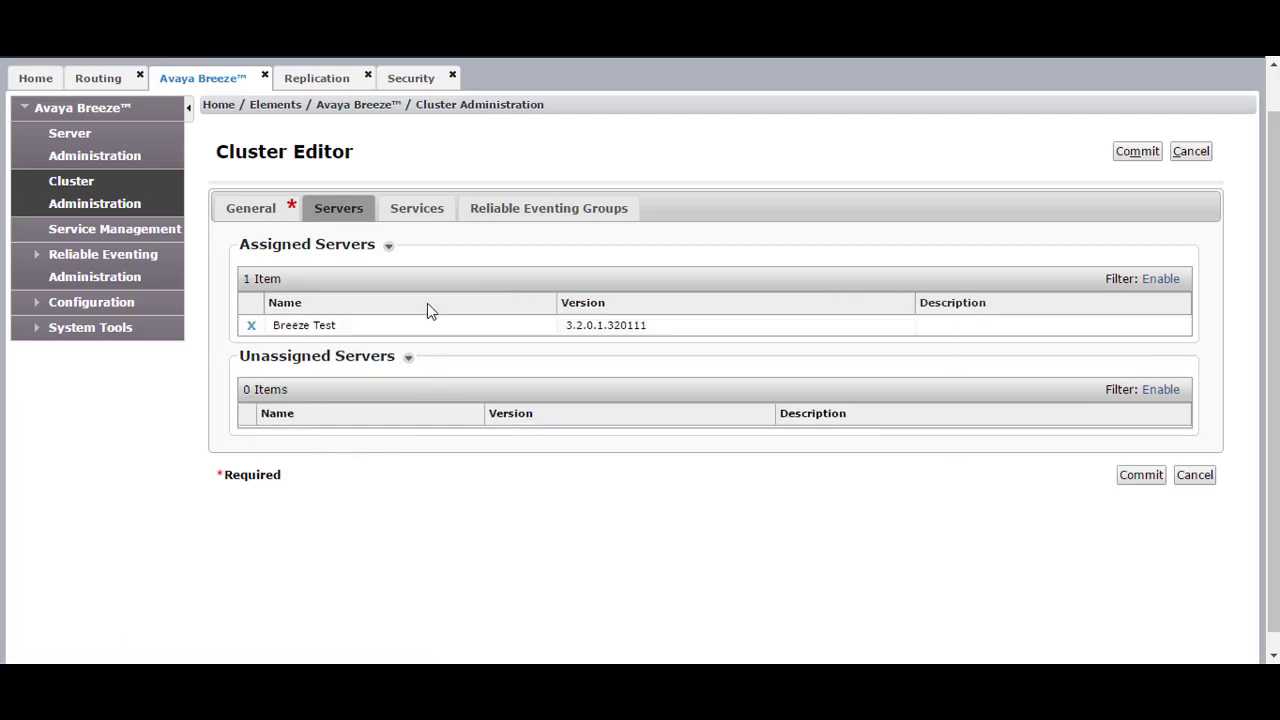
{"action": "left_click", "coordinate": [410, 214]}
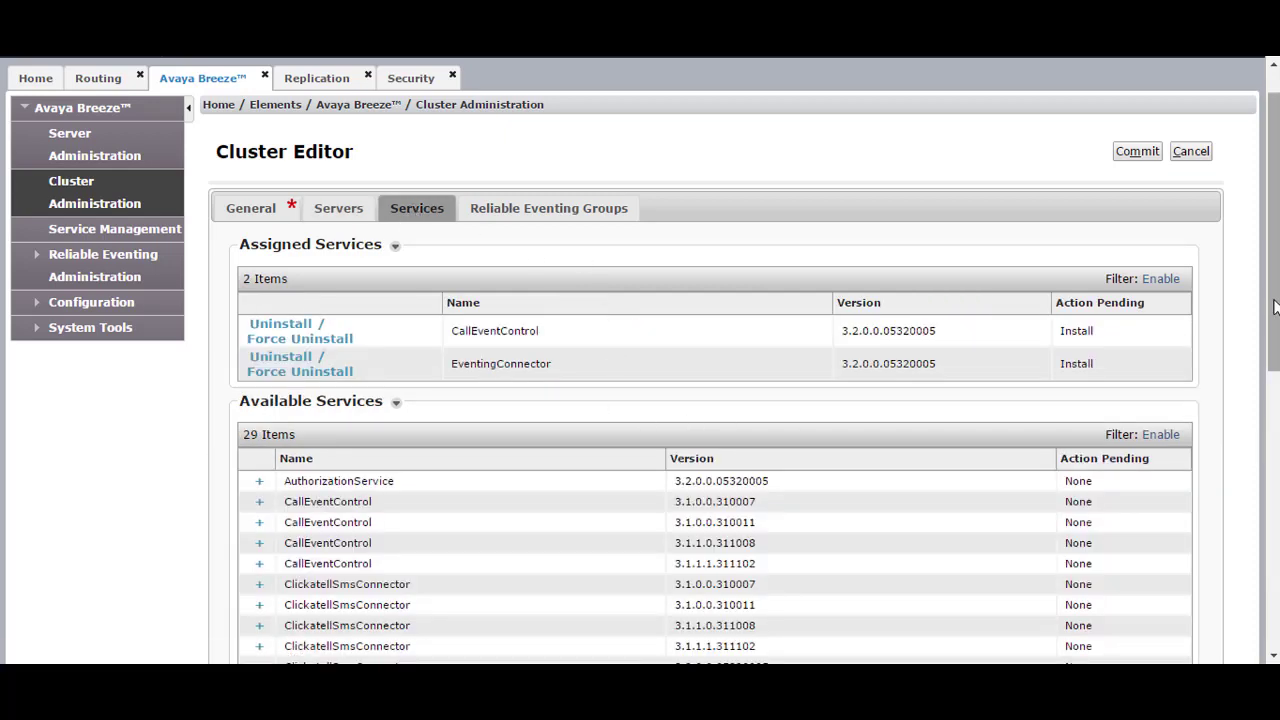
{"action": "scroll", "coordinate": [1275, 307], "scroll_direction": "down", "scroll_amount": 2}
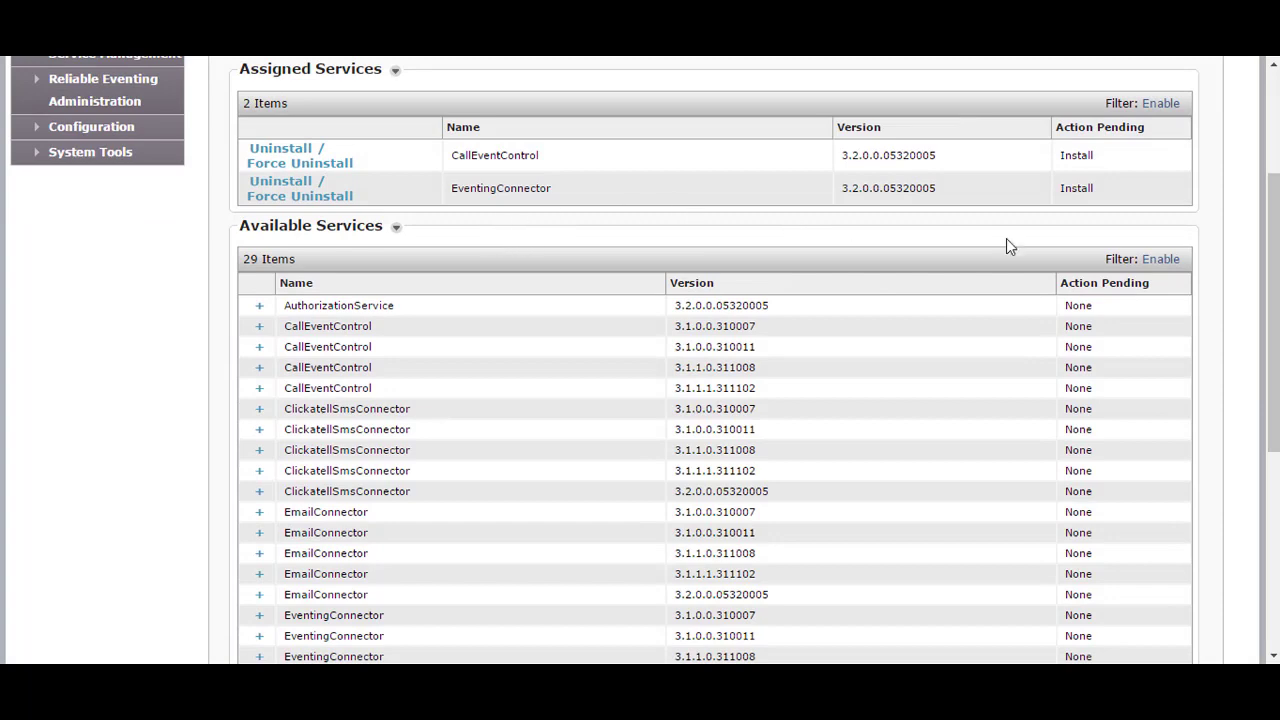
{"action": "left_click_drag", "start_coordinate": [1273, 262], "coordinate": [1273, 298]}
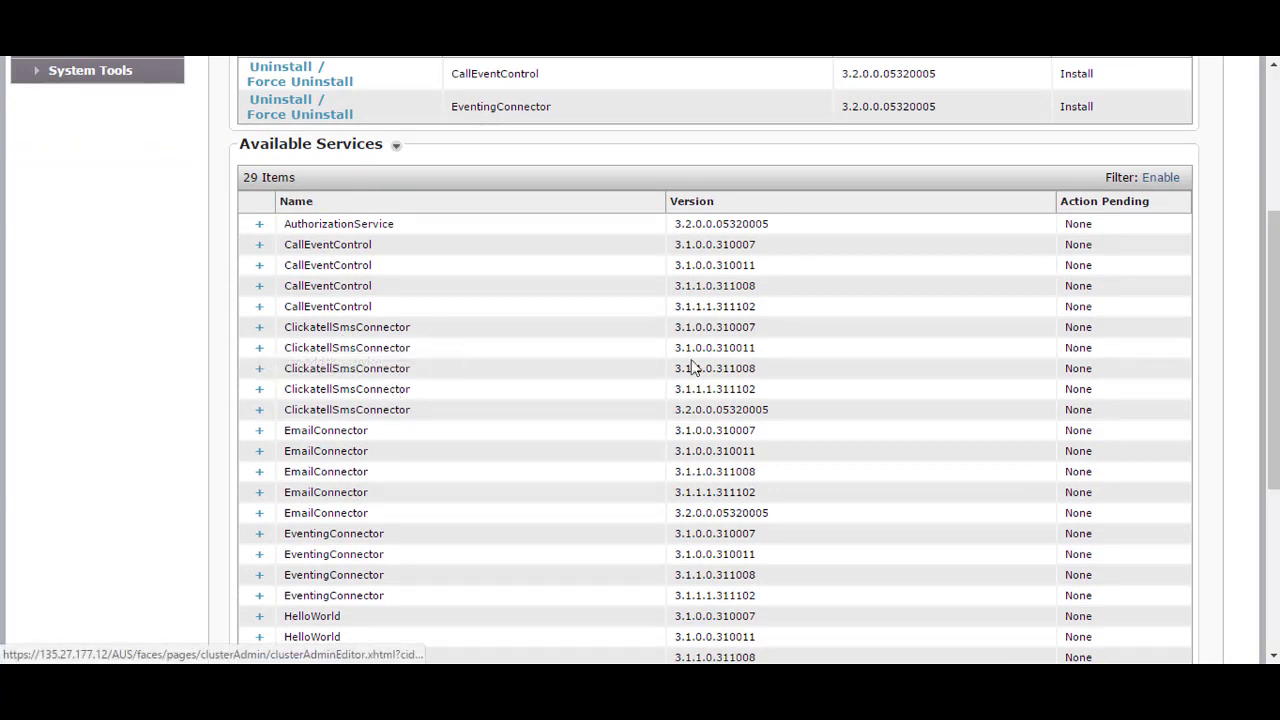
{"action": "scroll", "coordinate": [1256, 392], "scroll_direction": "down", "scroll_amount": 3}
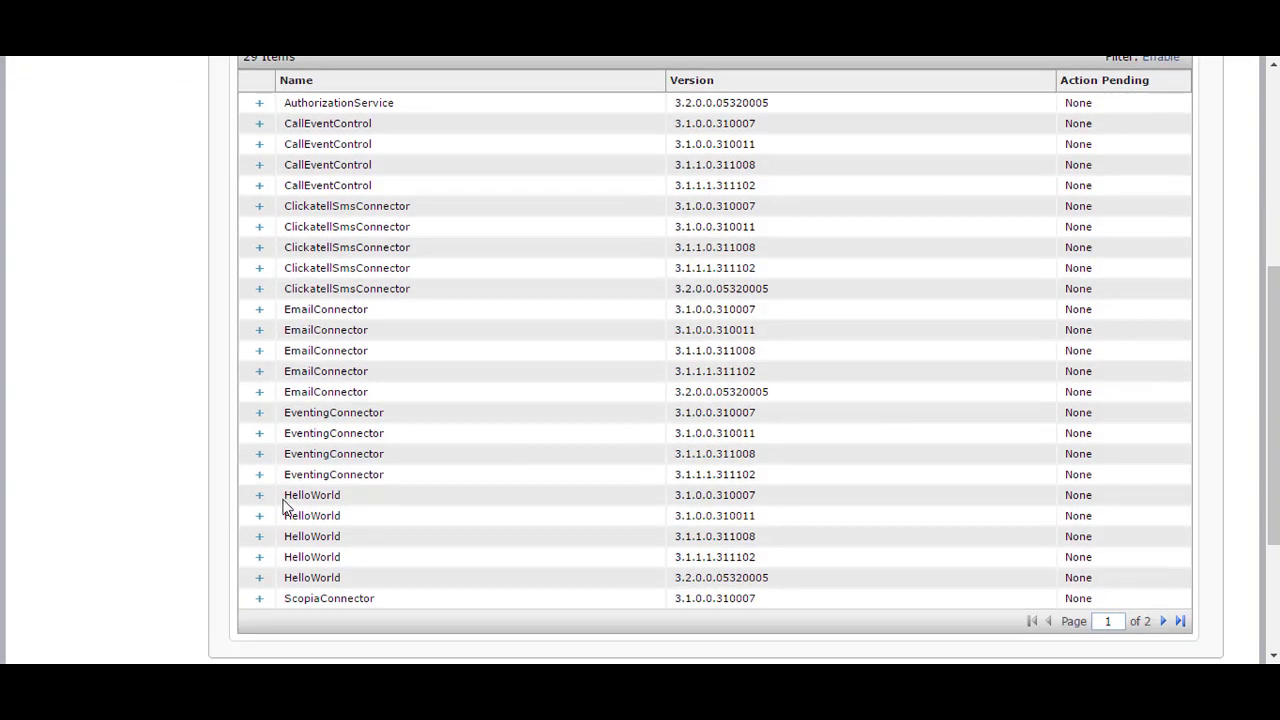
{"action": "scroll", "coordinate": [1276, 420], "scroll_direction": "up", "scroll_amount": 5}
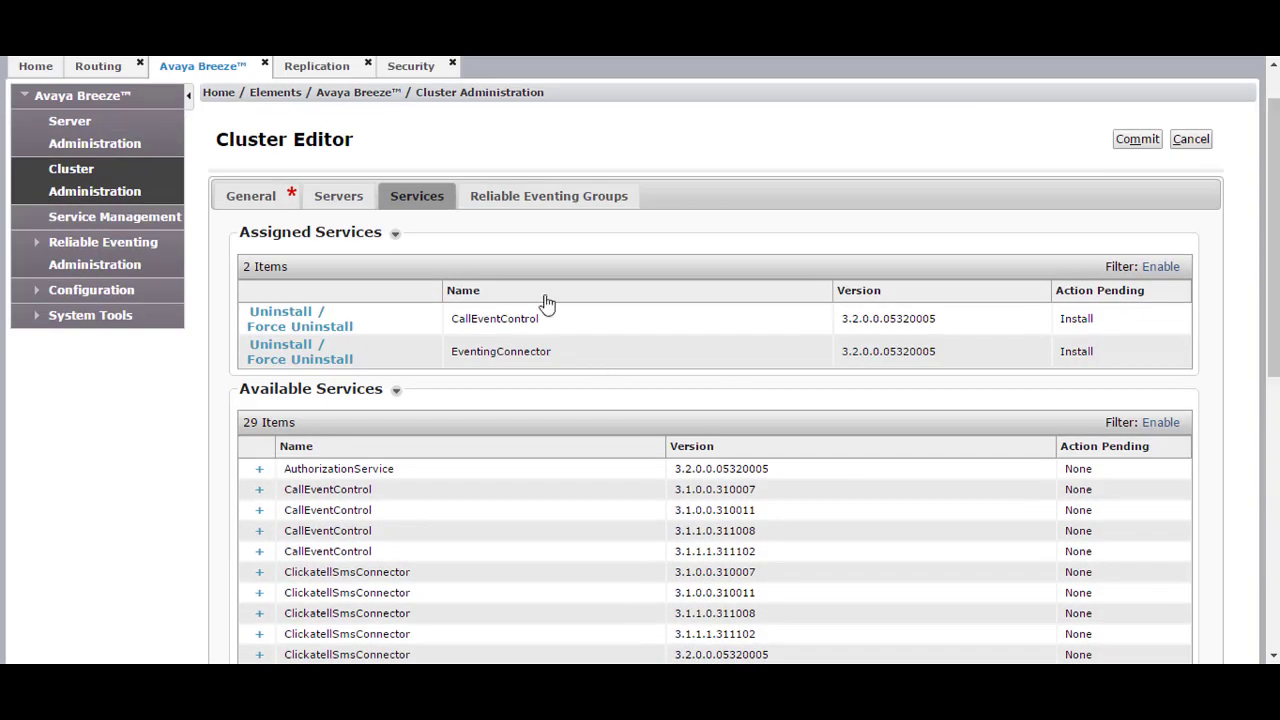
{"action": "left_click", "coordinate": [1136, 140]}
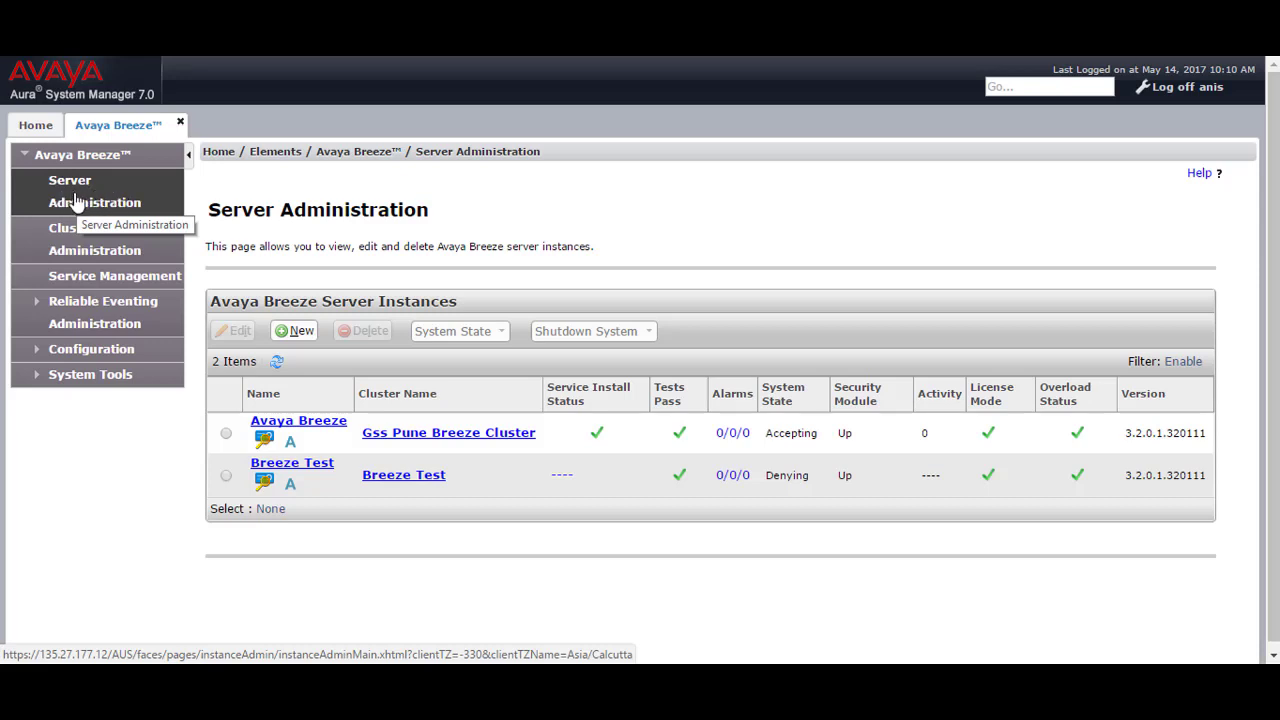
- Reboot the Breeze Test server instance, confirm the warning, and refresh the server table
{"action": "left_click", "coordinate": [89, 193]}
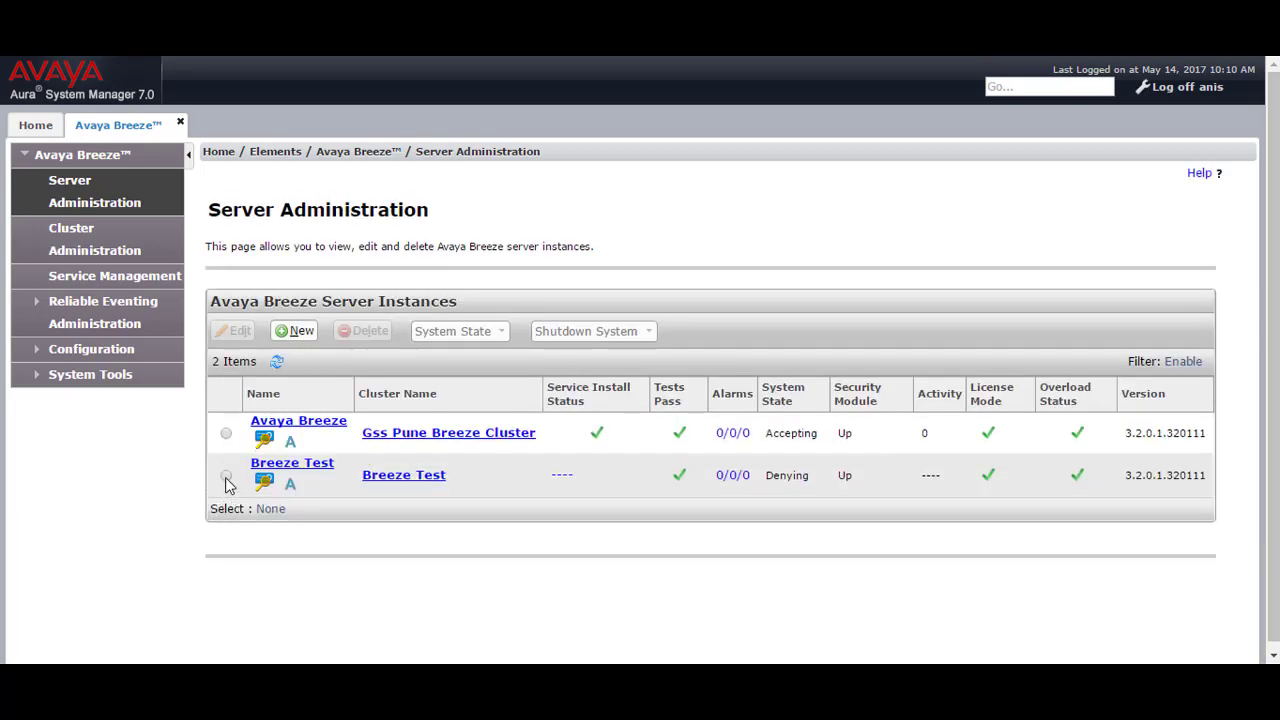
{"action": "left_click", "coordinate": [226, 476]}
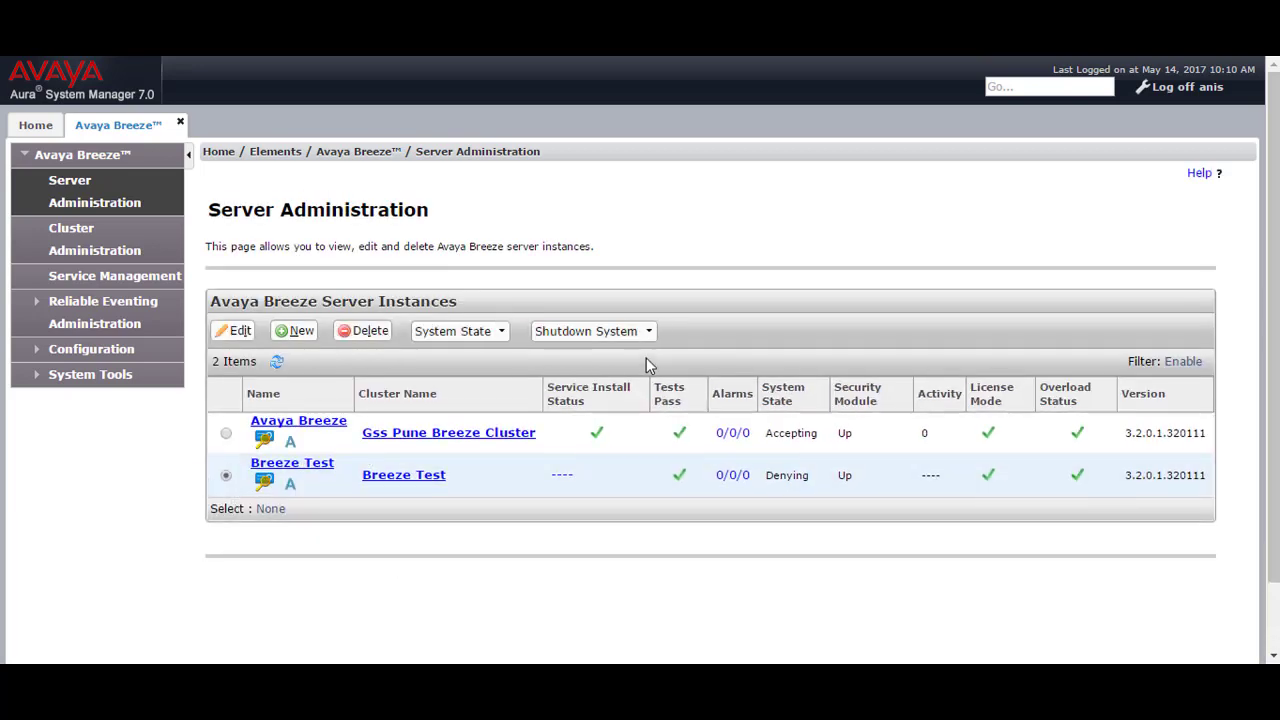
{"action": "left_click", "coordinate": [646, 335]}
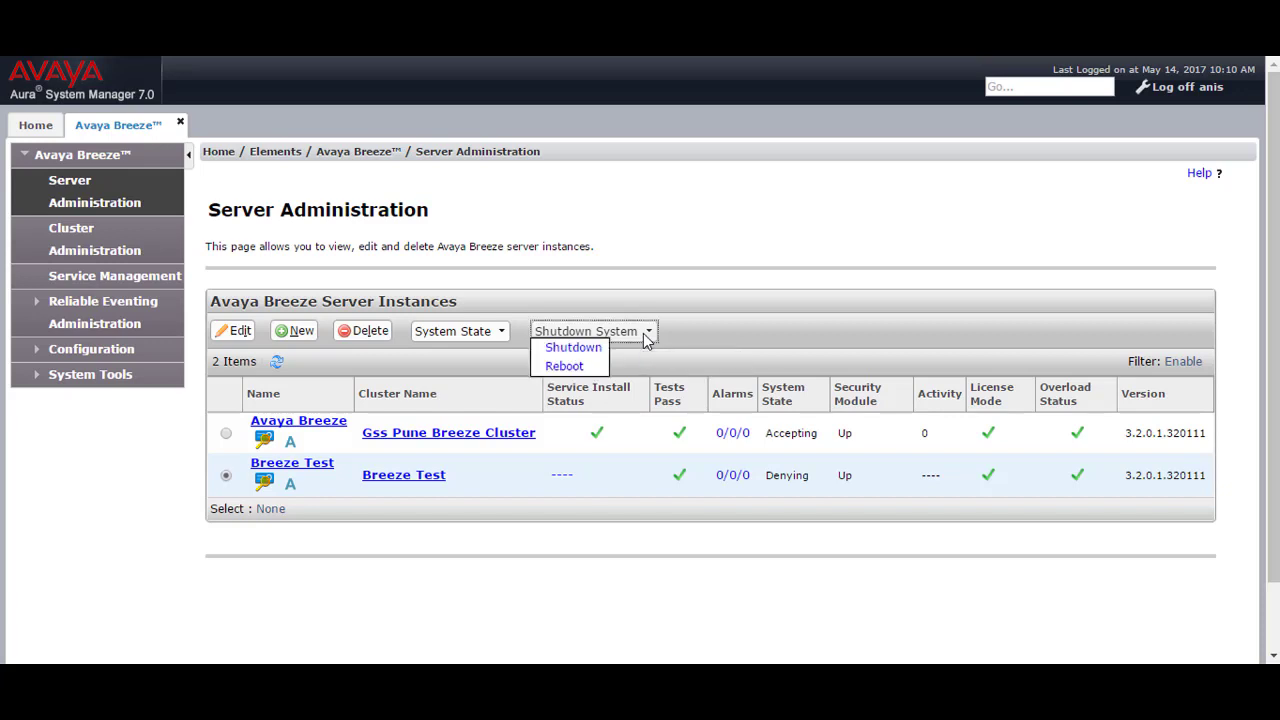
{"action": "left_click", "coordinate": [575, 367]}
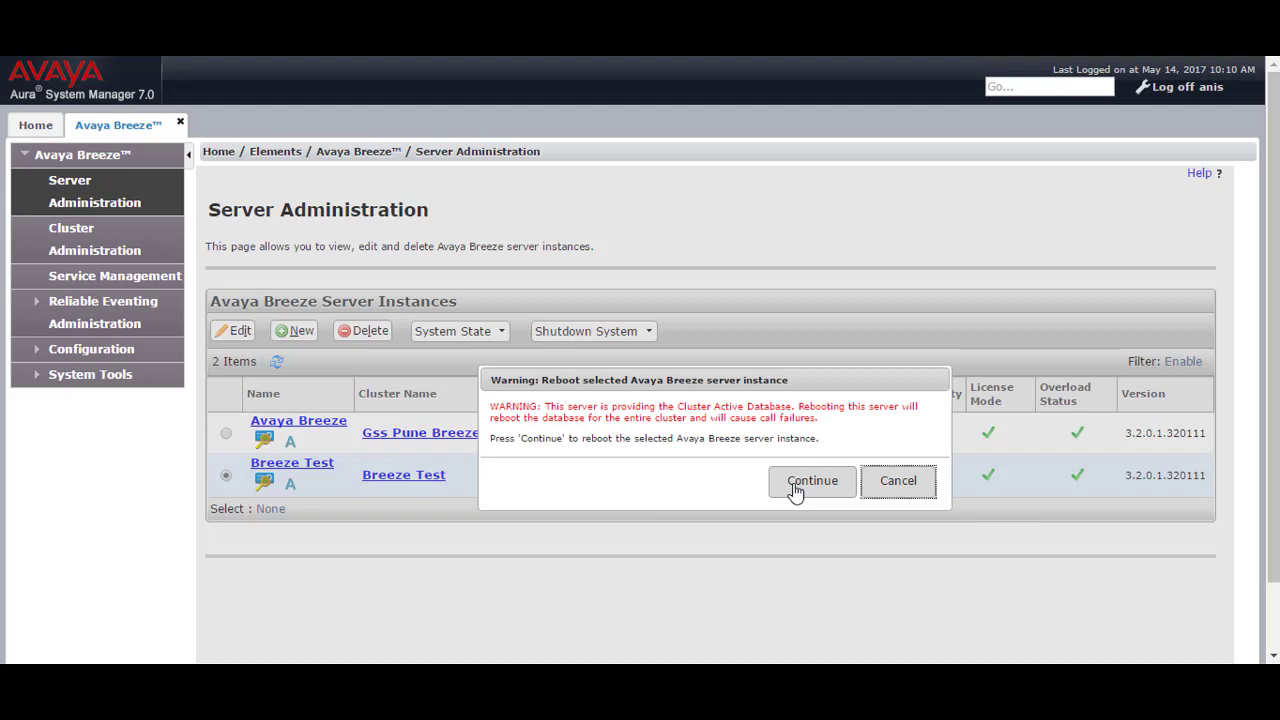
{"action": "left_click", "coordinate": [795, 486]}
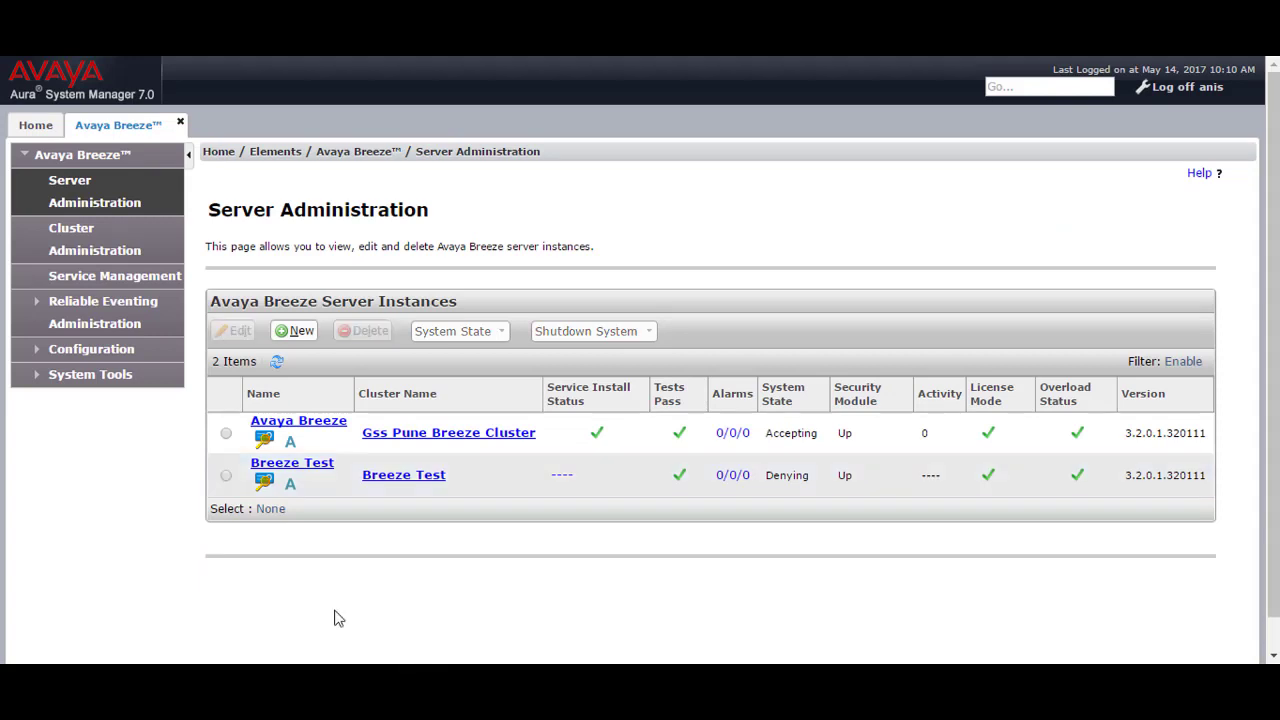
{"action": "left_click", "coordinate": [276, 366]}
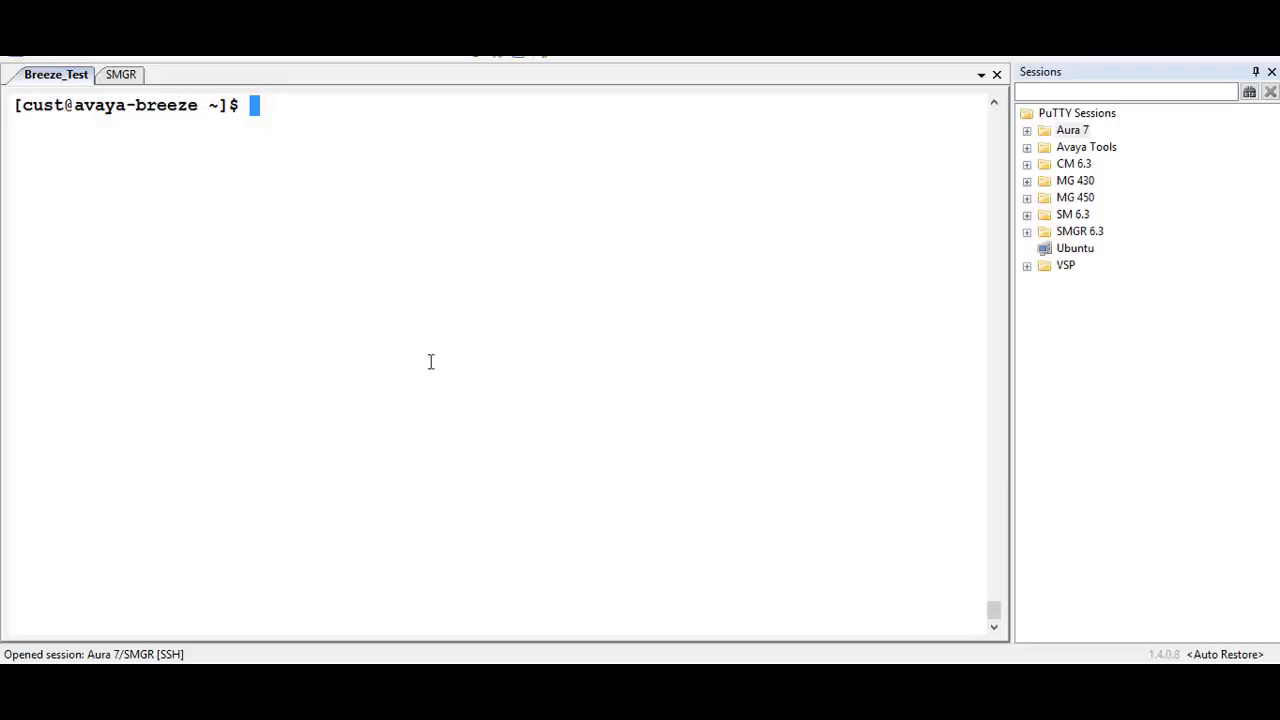
- Run ifconfig on the Breeze server and select eth1's address 135.27.187.251
{"action": "type", "text": "ifconfig"}
{"action": "key", "text": "Return"}
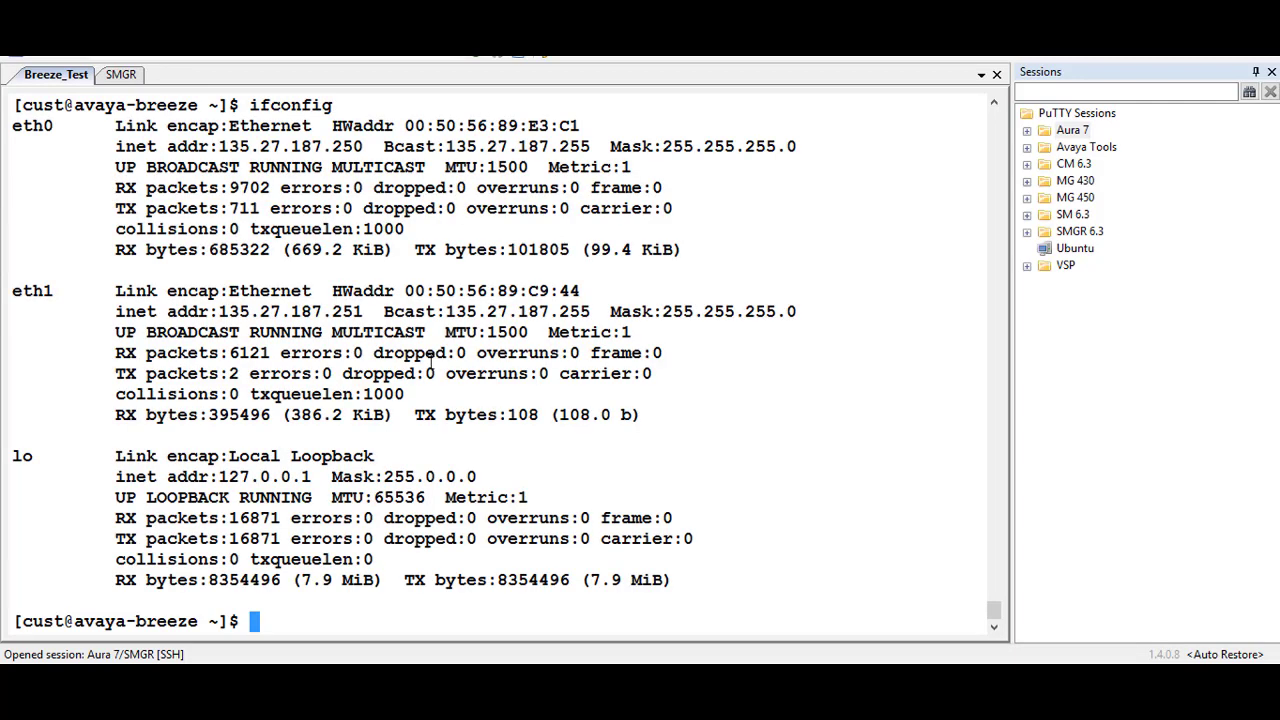
{"action": "left_click_drag", "start_coordinate": [13, 291], "coordinate": [54, 291]}
{"action": "left_click_drag", "start_coordinate": [220, 311], "coordinate": [362, 311]}
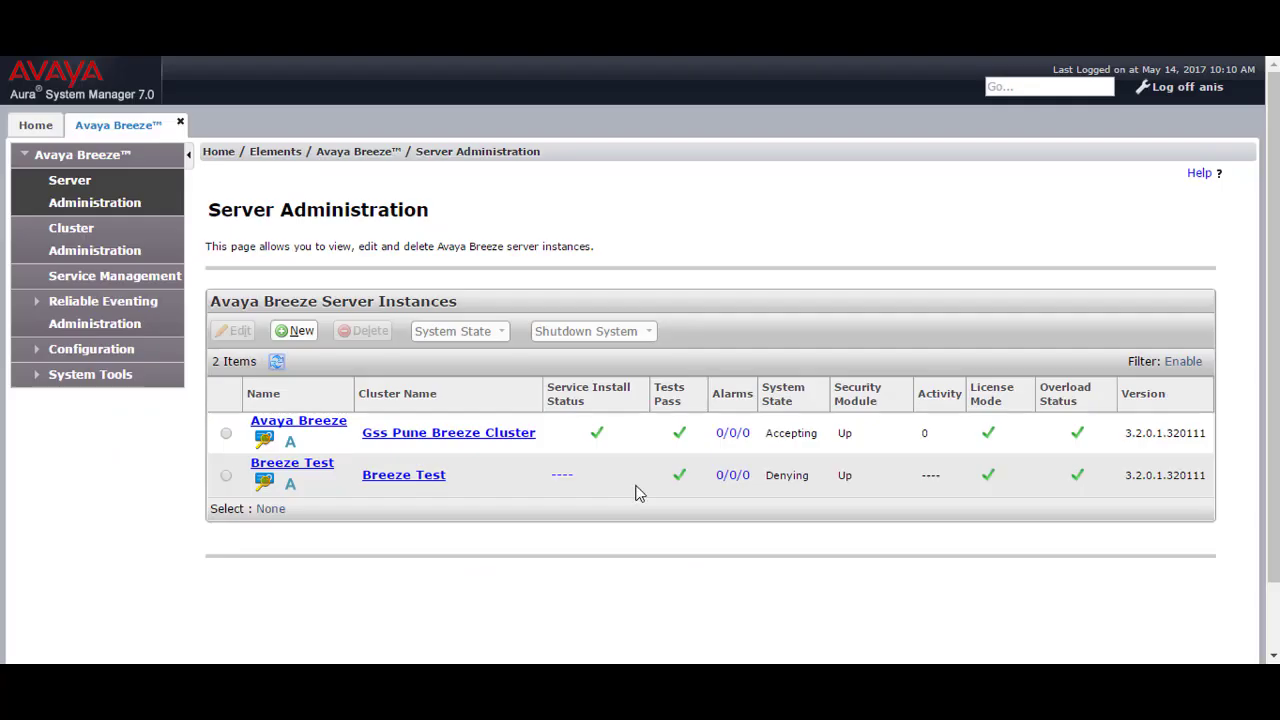
- Set the Breeze Test cluster to Accept New Service, view its server details, then return to Server Administration
{"action": "left_click", "coordinate": [123, 250]}
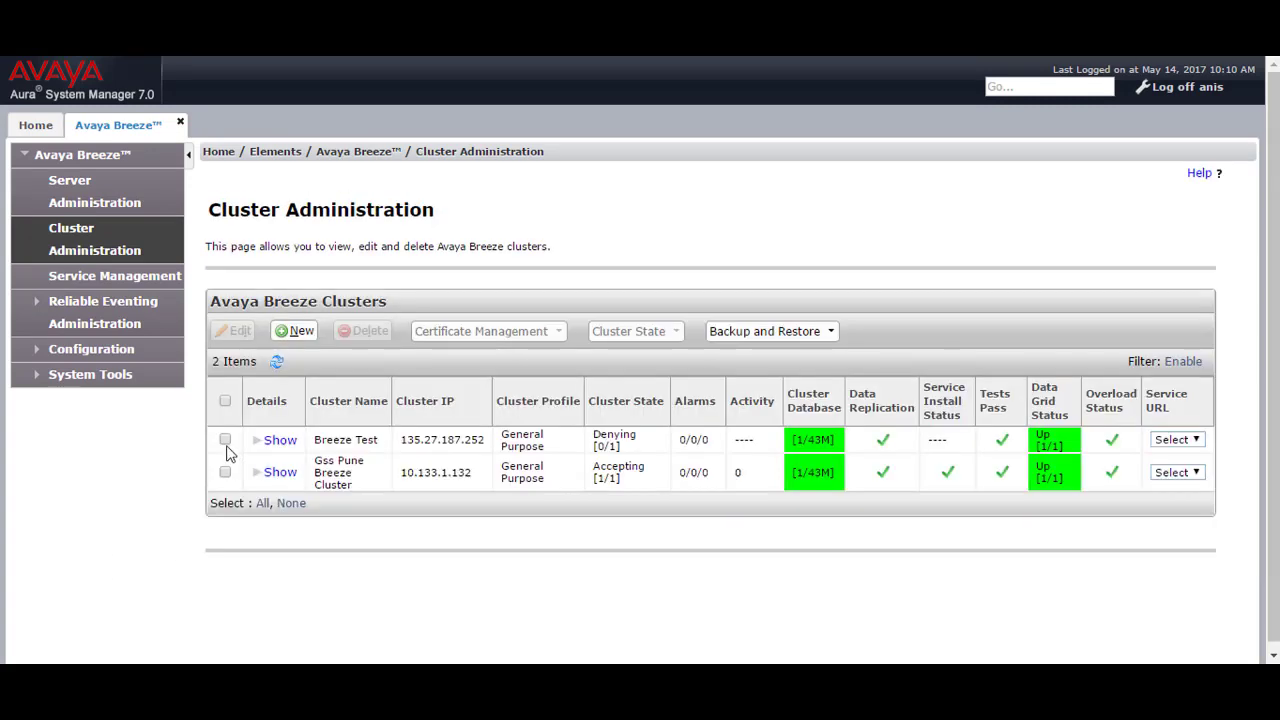
{"action": "left_click", "coordinate": [225, 440]}
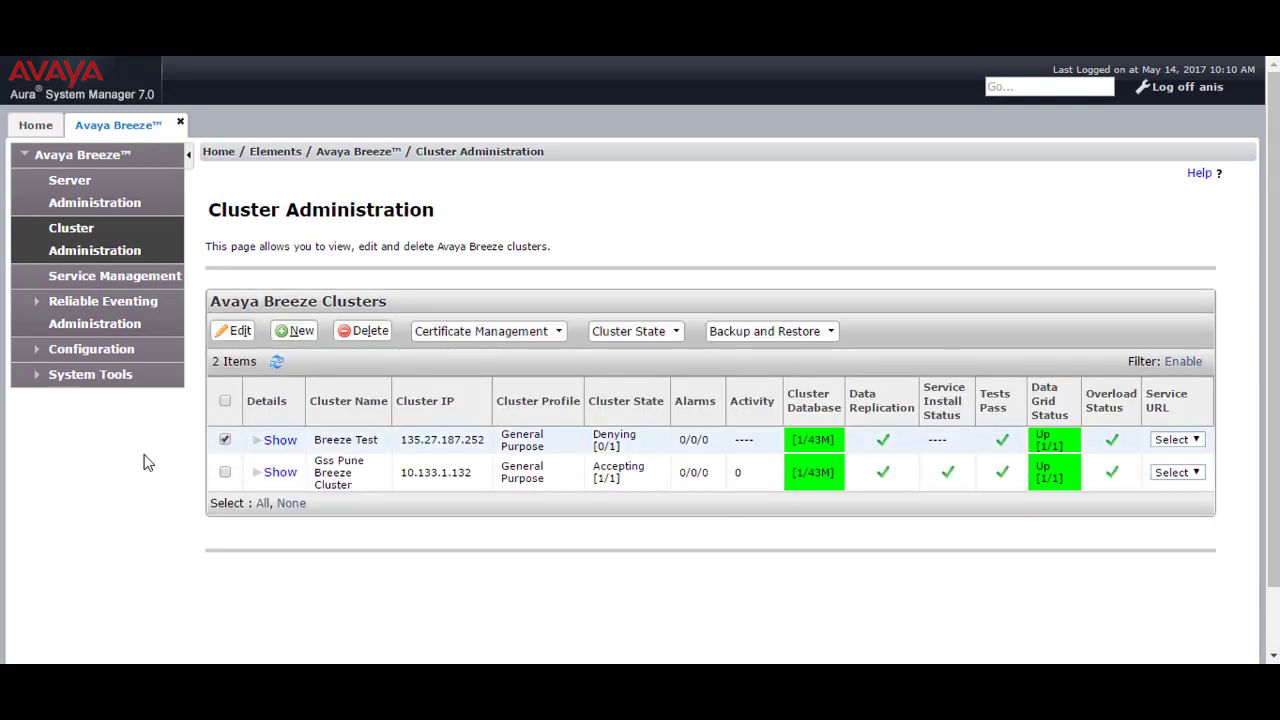
{"action": "left_click", "coordinate": [660, 336]}
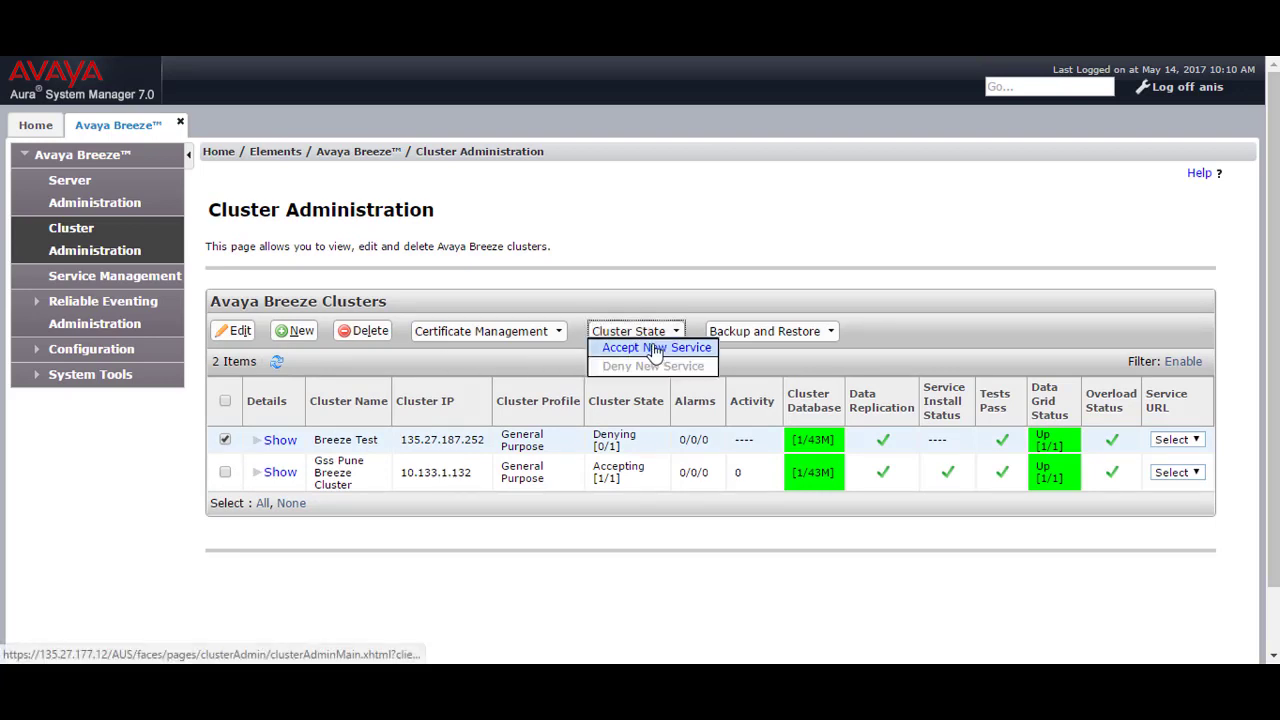
{"action": "left_click", "coordinate": [655, 348]}
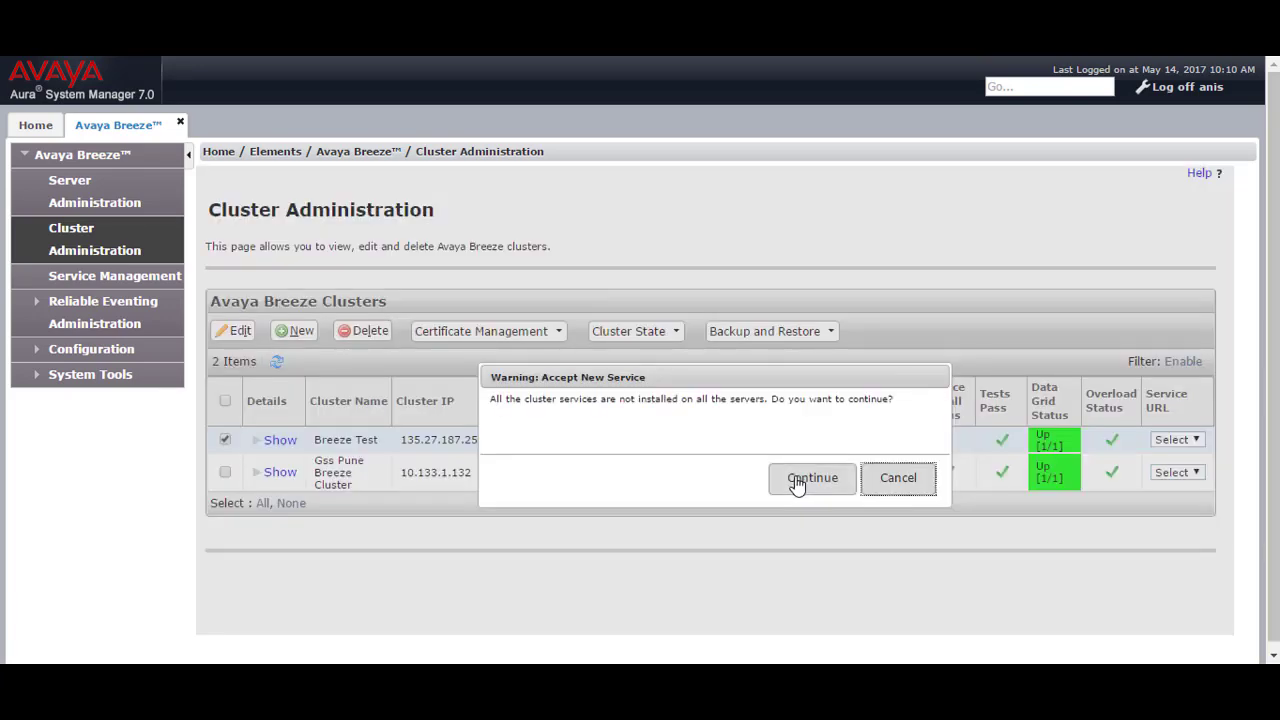
{"action": "left_click", "coordinate": [795, 480]}
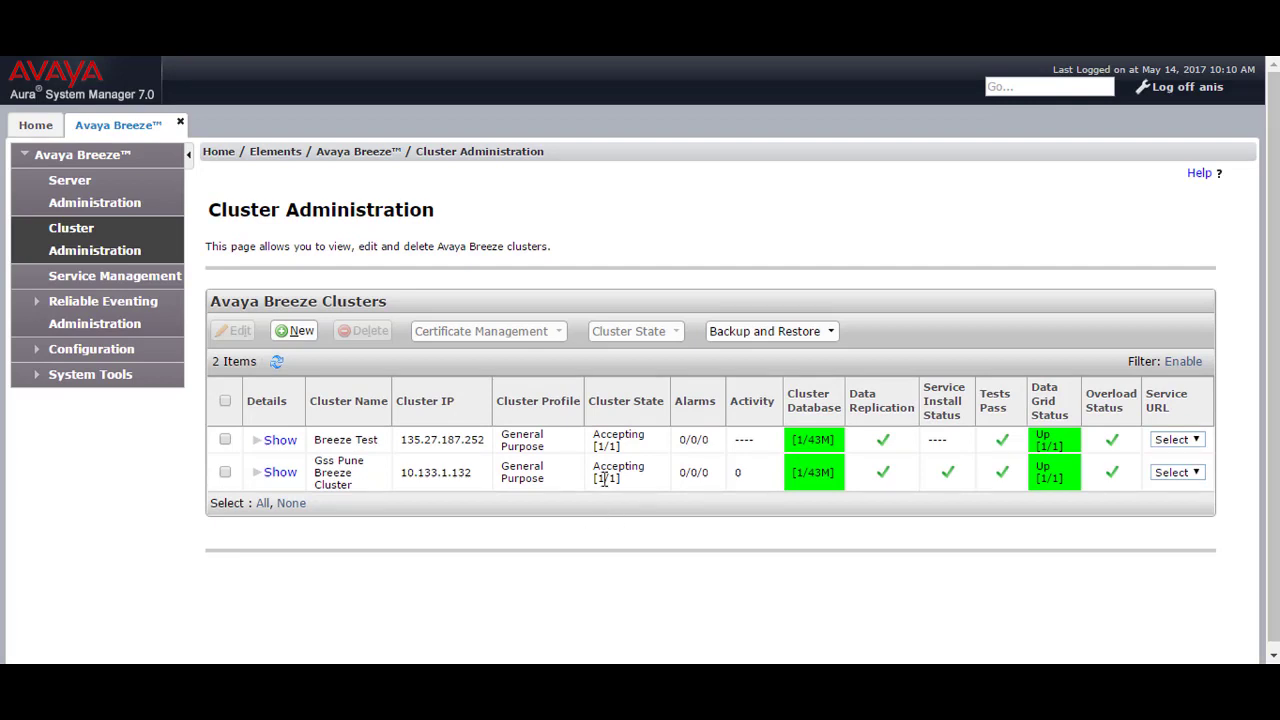
{"action": "left_click", "coordinate": [259, 449]}
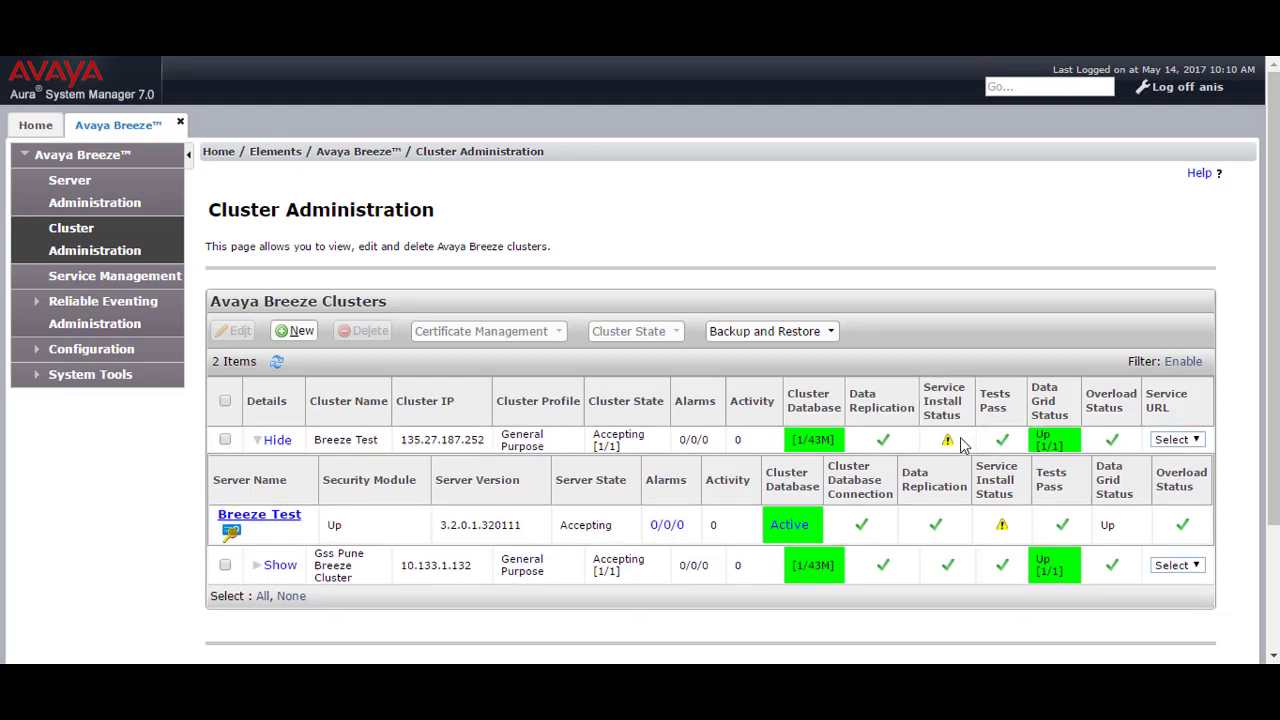
{"action": "left_click", "coordinate": [95, 191]}
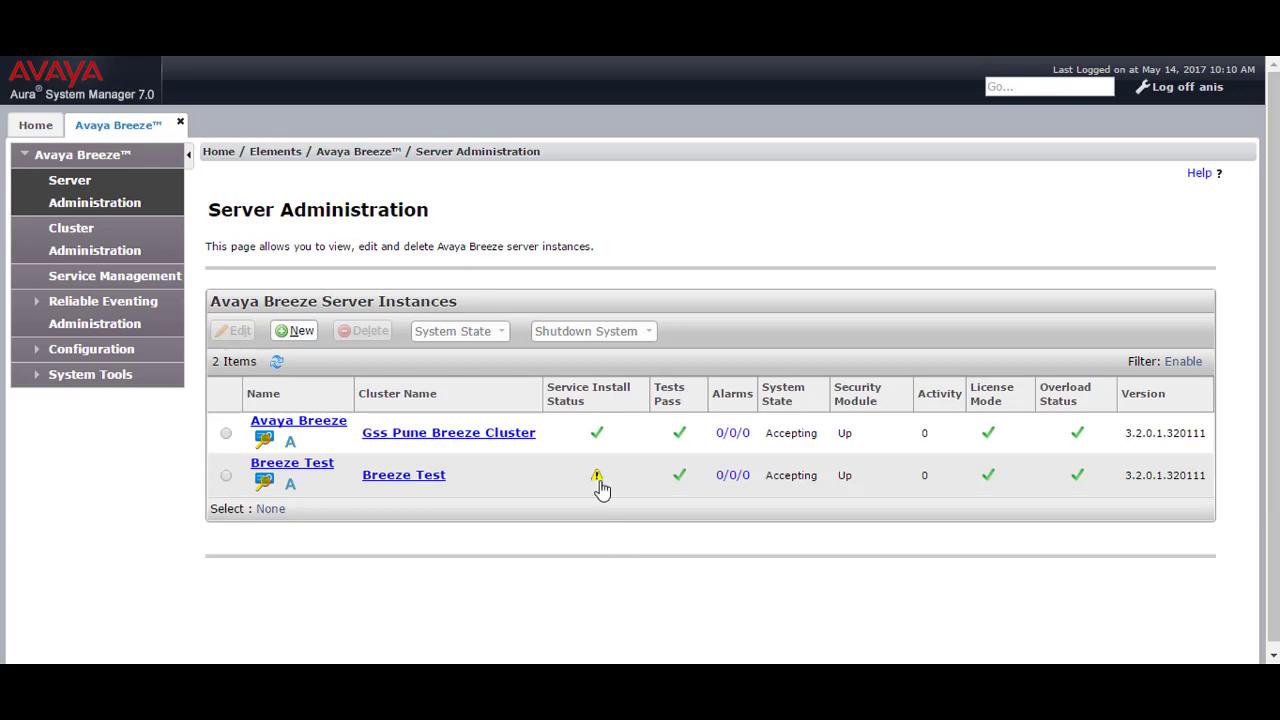
- Check Breeze Test's service install status and commit the Avaya Aura Media Server URI setting
{"action": "left_click", "coordinate": [598, 484]}
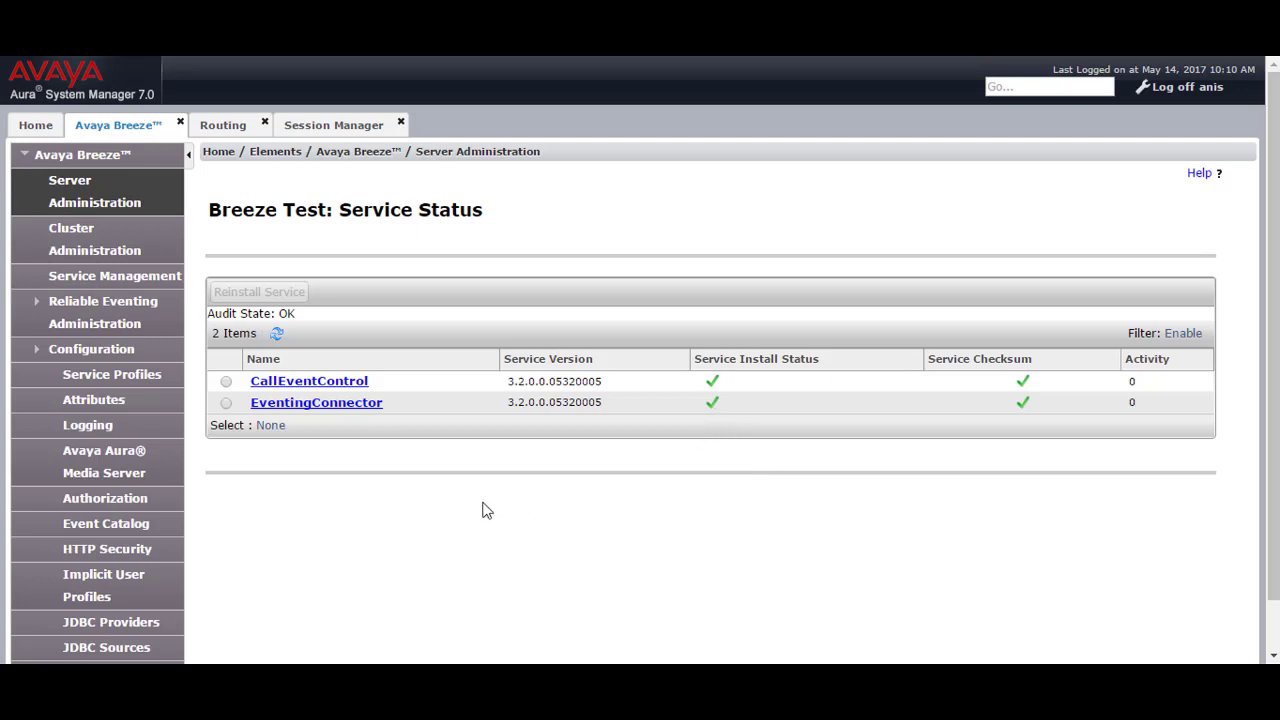
{"action": "left_click", "coordinate": [85, 473]}
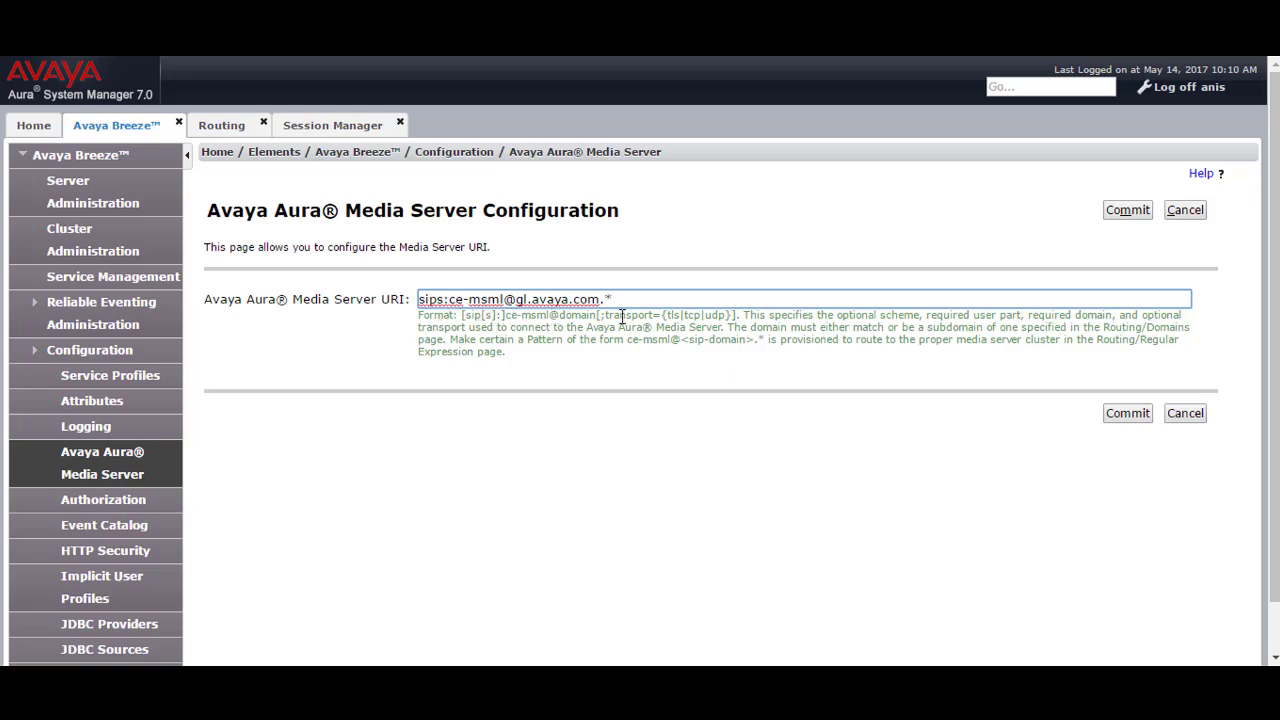
{"action": "left_click", "coordinate": [1128, 413]}
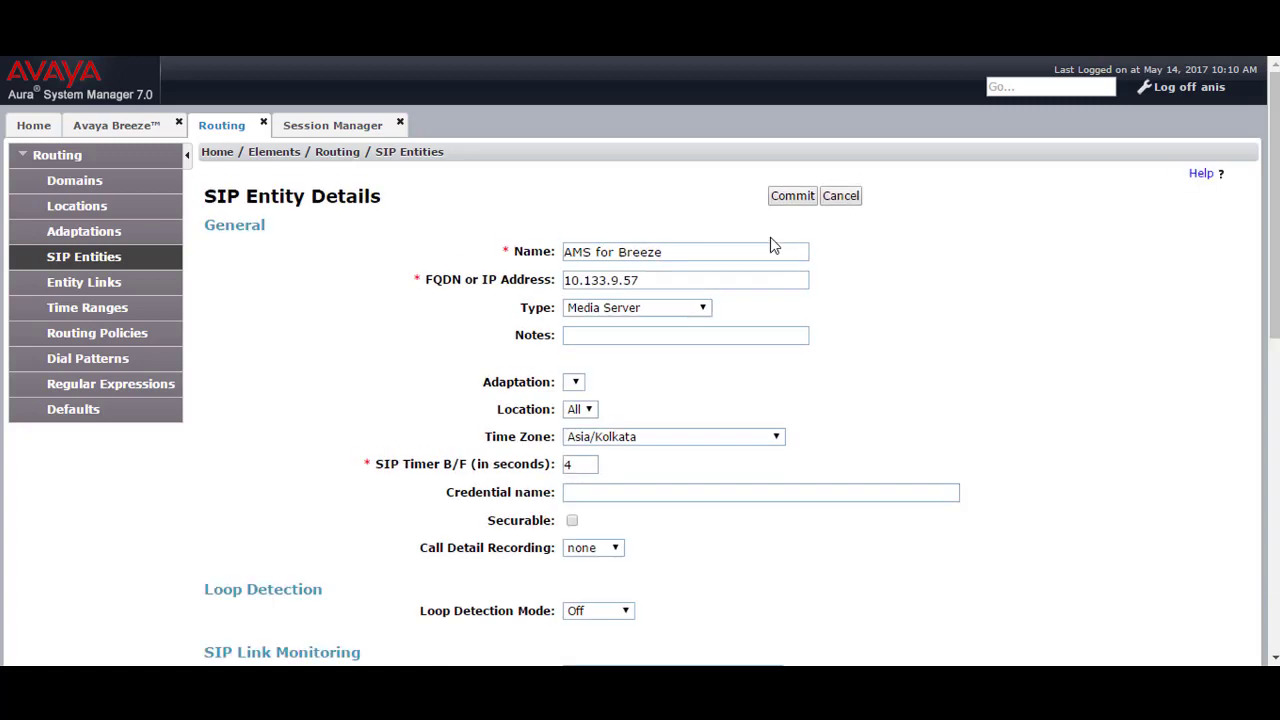
- Check the AMS for Breeze FQDN 10.133.9.57 and its entity links, then commit the entity
{"action": "left_click", "coordinate": [668, 281]}
{"action": "double_click", "coordinate": [667, 280]}
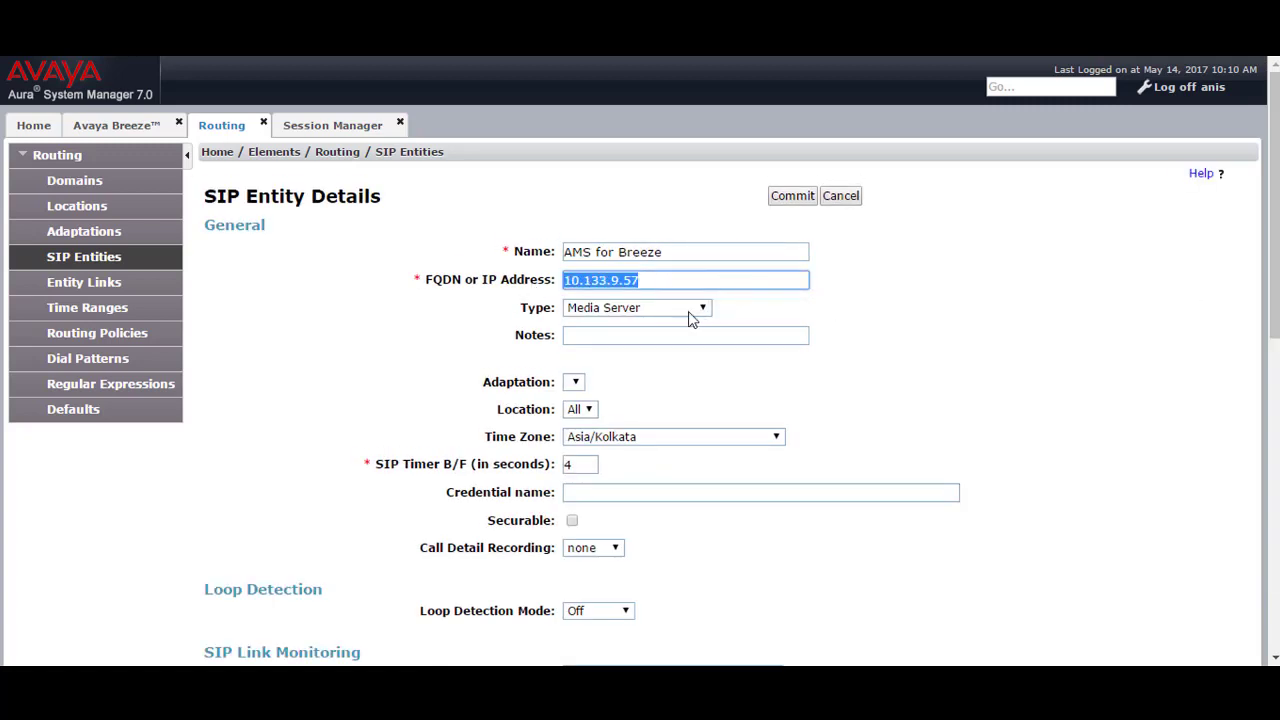
{"action": "left_click", "coordinate": [840, 317]}
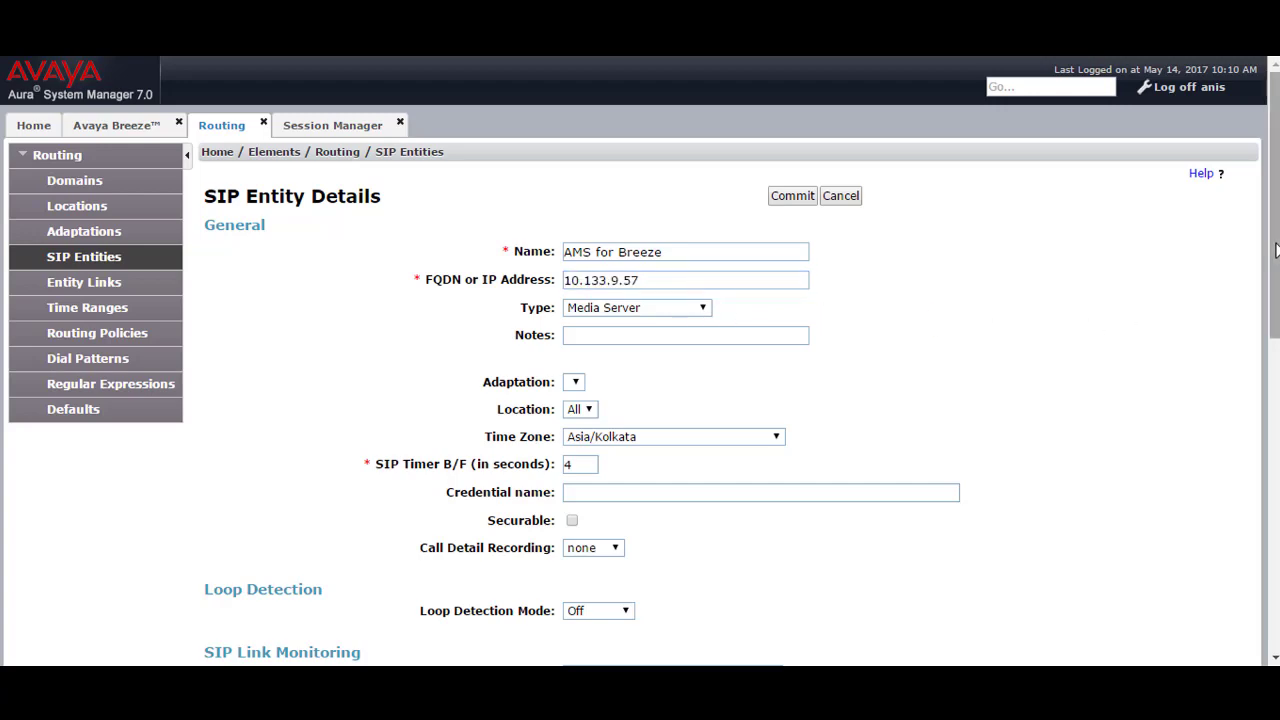
{"action": "scroll", "coordinate": [1275, 264], "scroll_direction": "down", "scroll_amount": 3}
{"action": "scroll", "coordinate": [1086, 429], "scroll_direction": "down", "scroll_amount": 3}
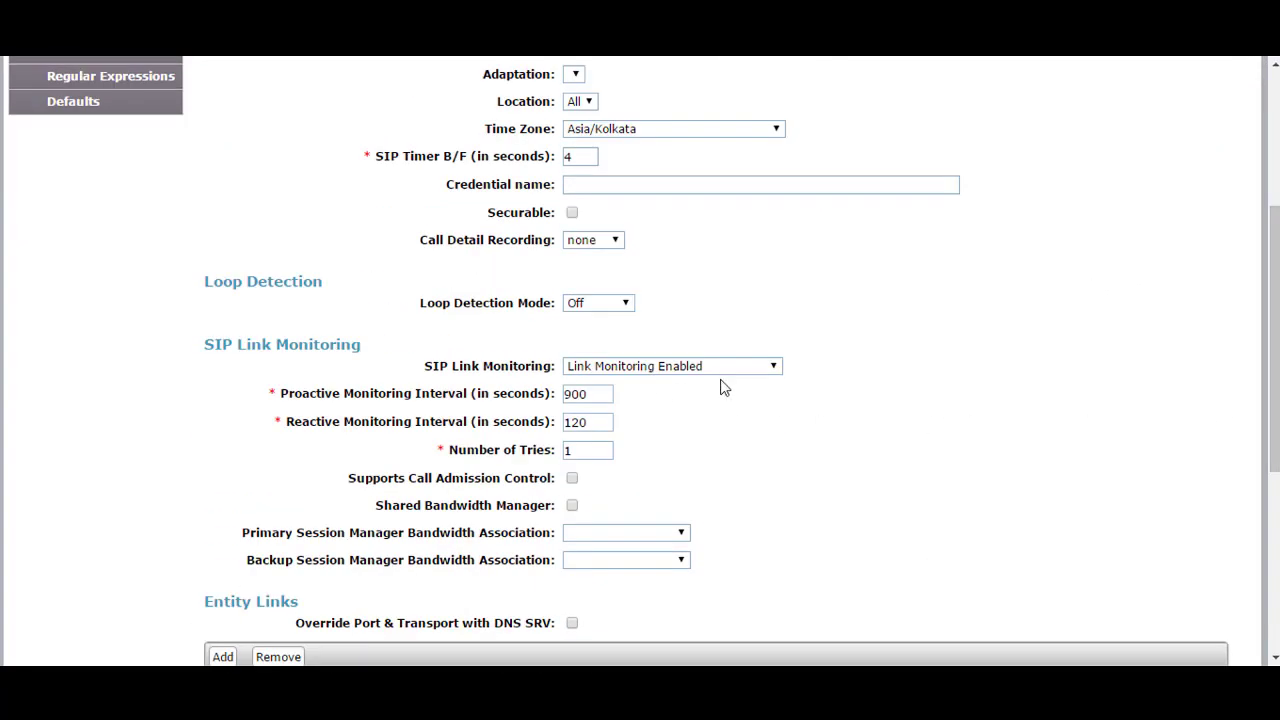
{"action": "scroll", "coordinate": [1263, 355], "scroll_direction": "down", "scroll_amount": 4}
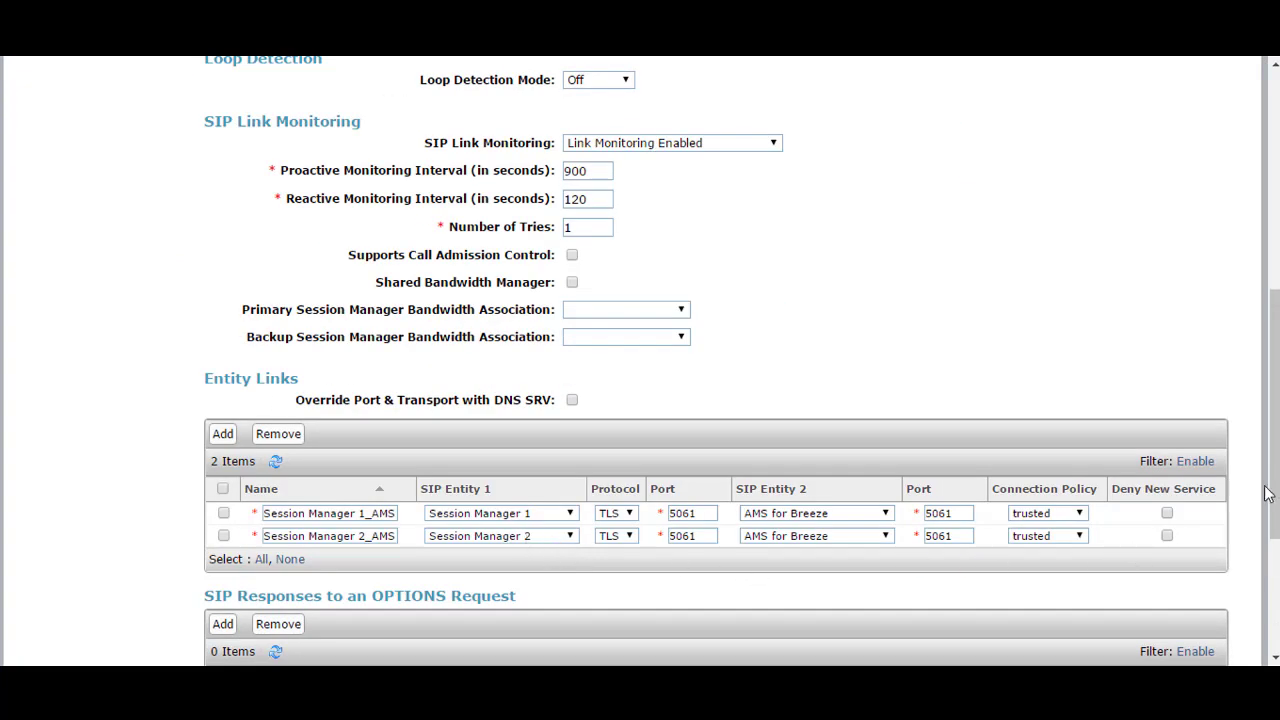
{"action": "left_click_drag", "start_coordinate": [1272, 493], "coordinate": [1277, 205]}
{"action": "left_click", "coordinate": [793, 196]}
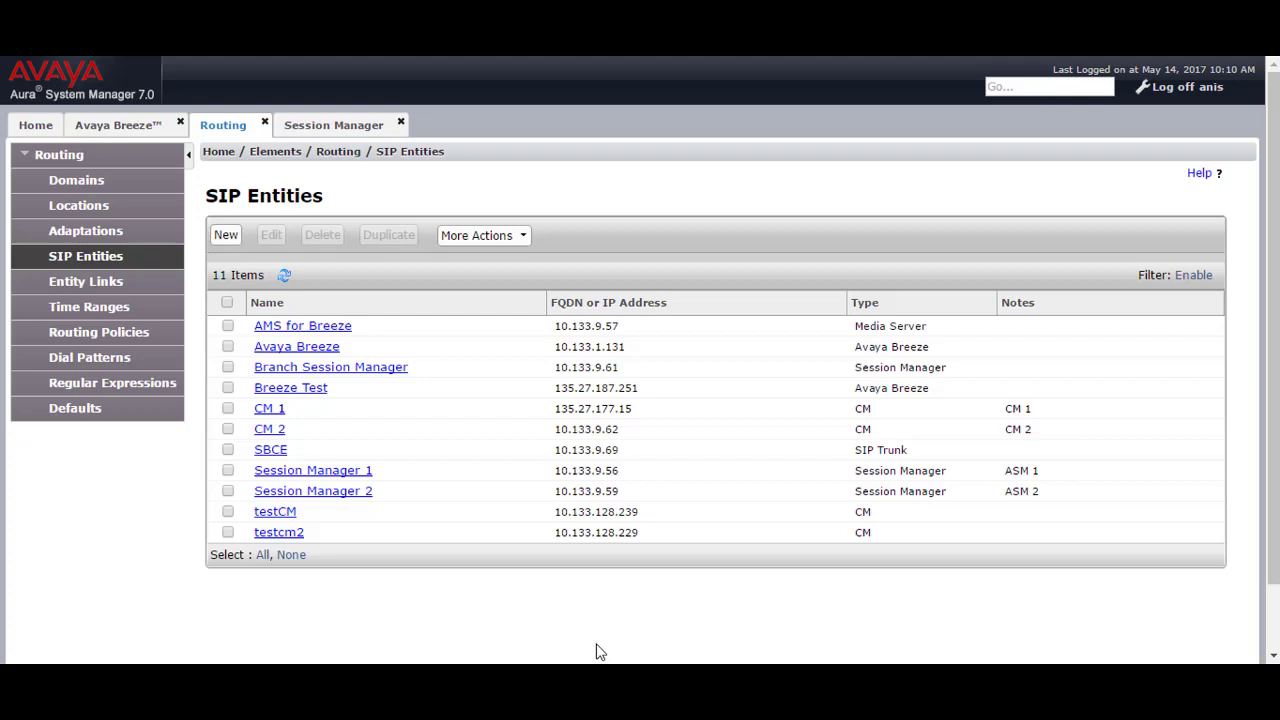
- Open the Breeze Test SIP entity, check its TCP 5060 link to Session Manager 1, and commit
{"action": "left_click", "coordinate": [305, 393]}
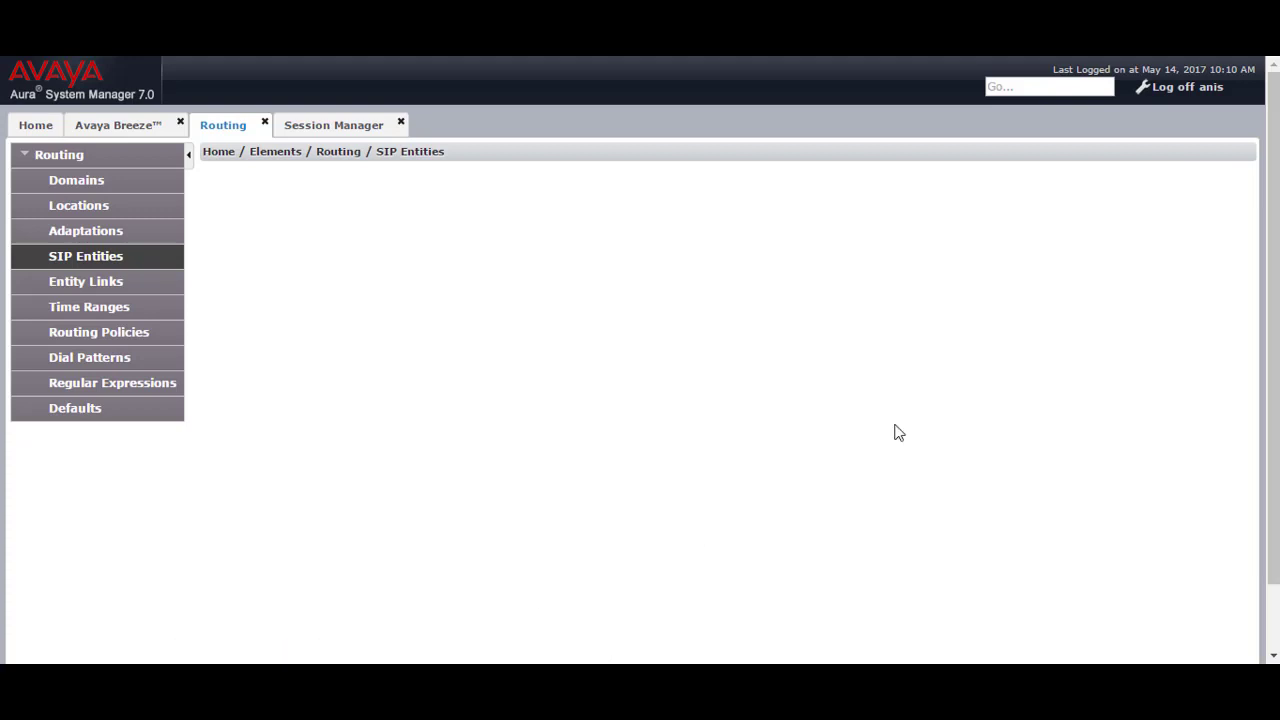
{"action": "scroll", "coordinate": [1134, 366], "scroll_direction": "down", "scroll_amount": 6}
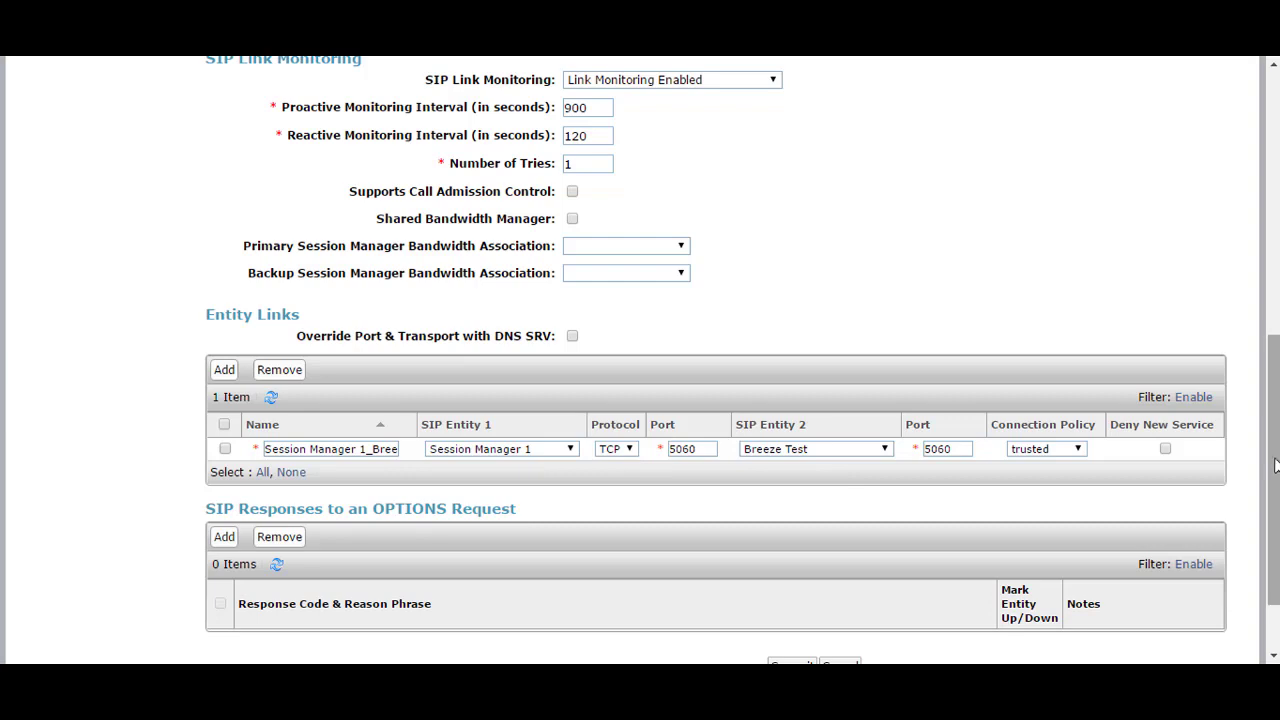
{"action": "scroll", "coordinate": [1194, 508], "scroll_direction": "up", "scroll_amount": 6}
{"action": "left_click", "coordinate": [806, 203]}
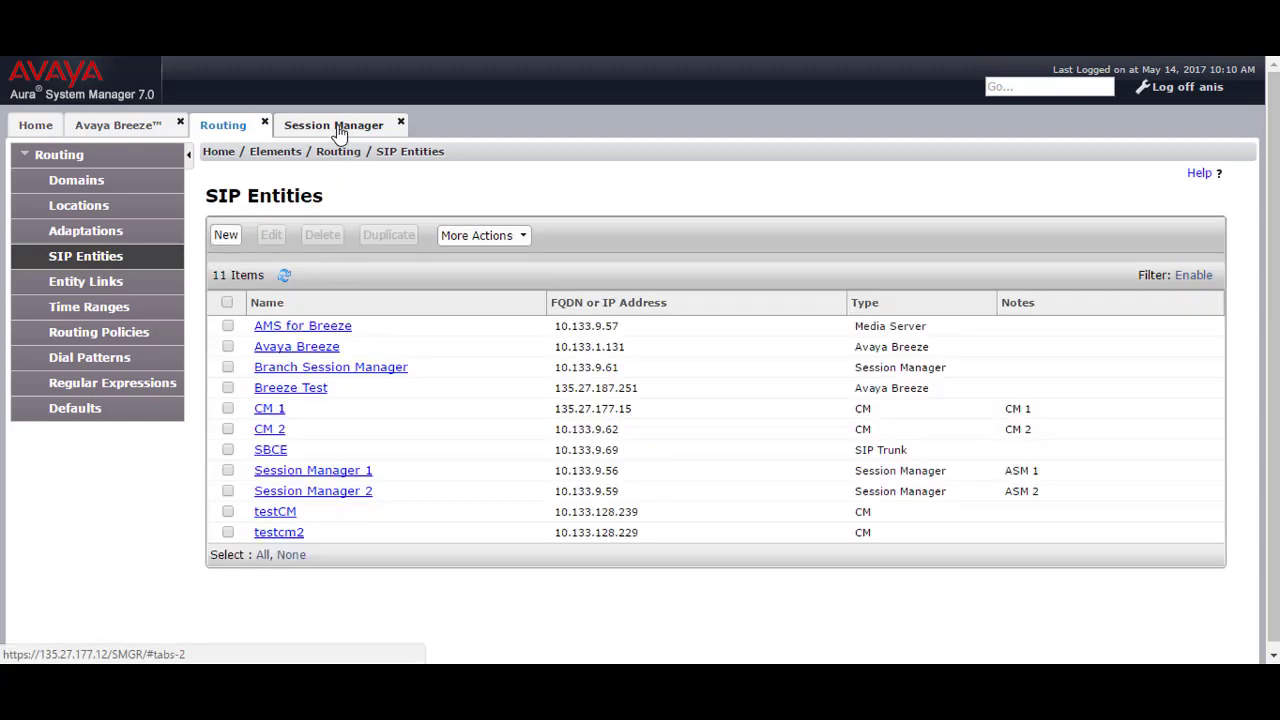
- Open SIP Entity Monitoring for Session Manager 1 to see the Breeze Test link UP
{"action": "left_click", "coordinate": [338, 130]}
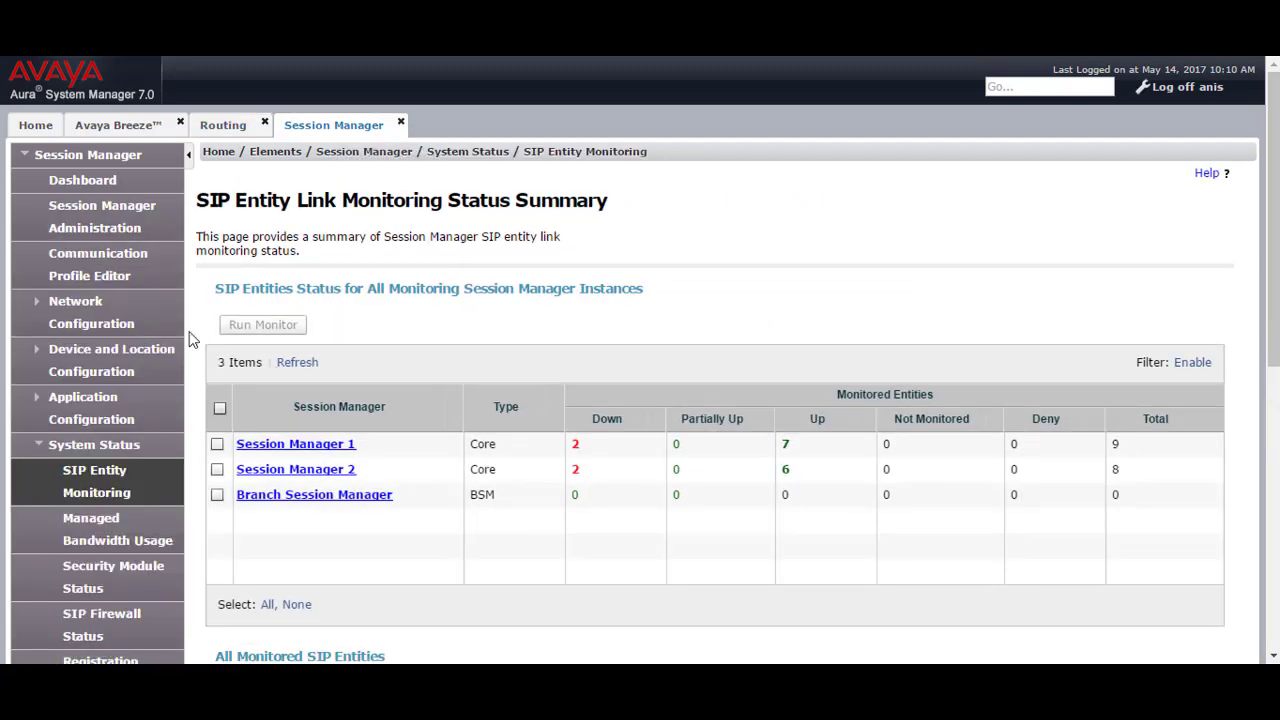
{"action": "left_click", "coordinate": [109, 491]}
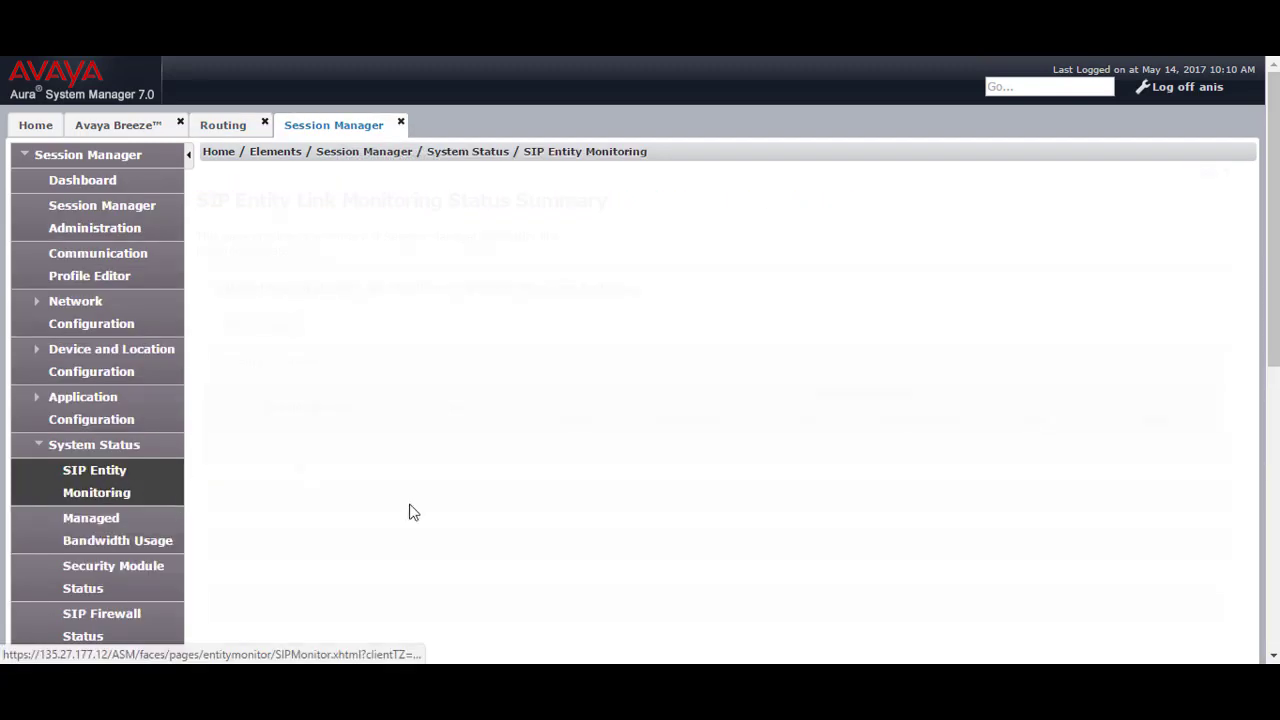
{"action": "left_click", "coordinate": [291, 450]}
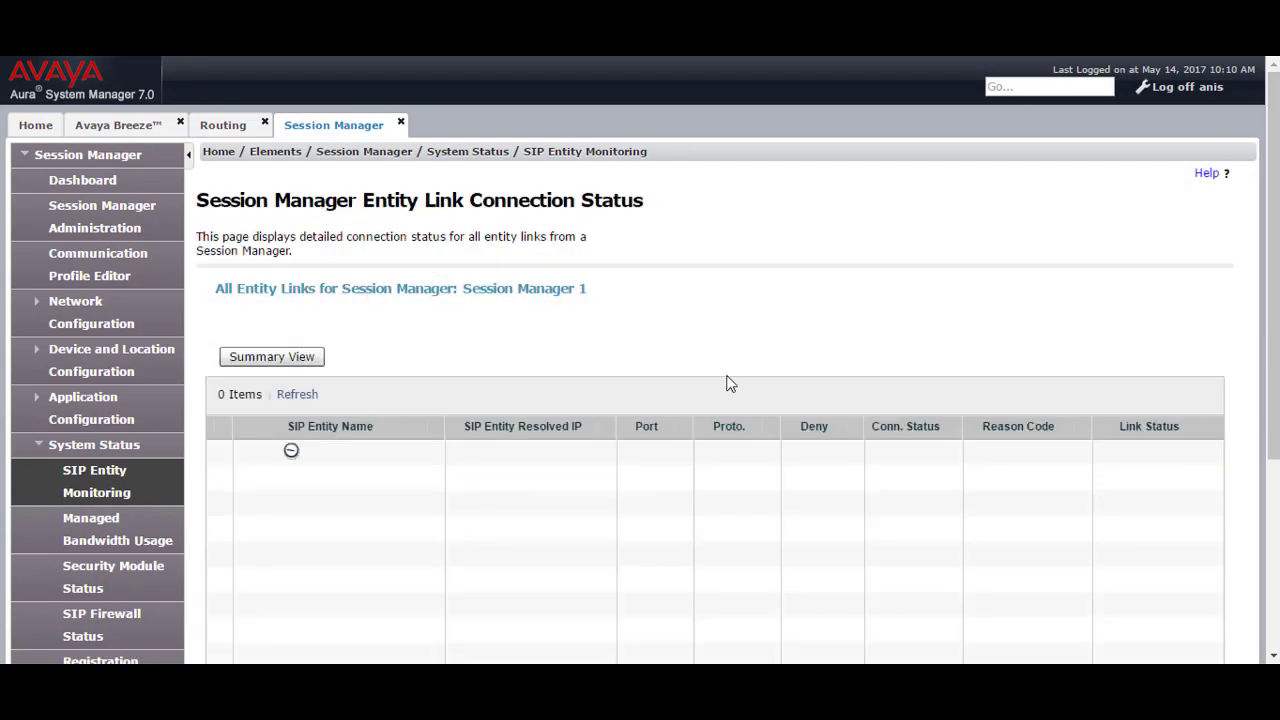
{"action": "scroll", "coordinate": [1097, 297], "scroll_direction": "down", "scroll_amount": 2}
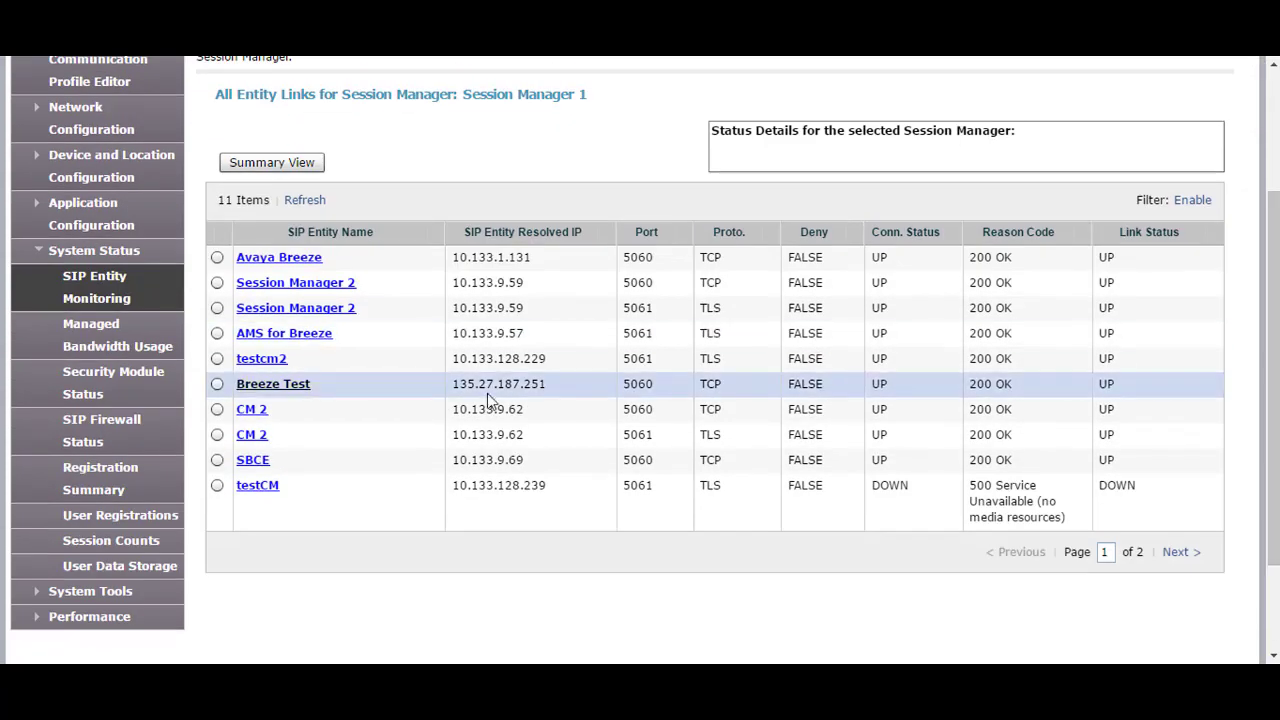